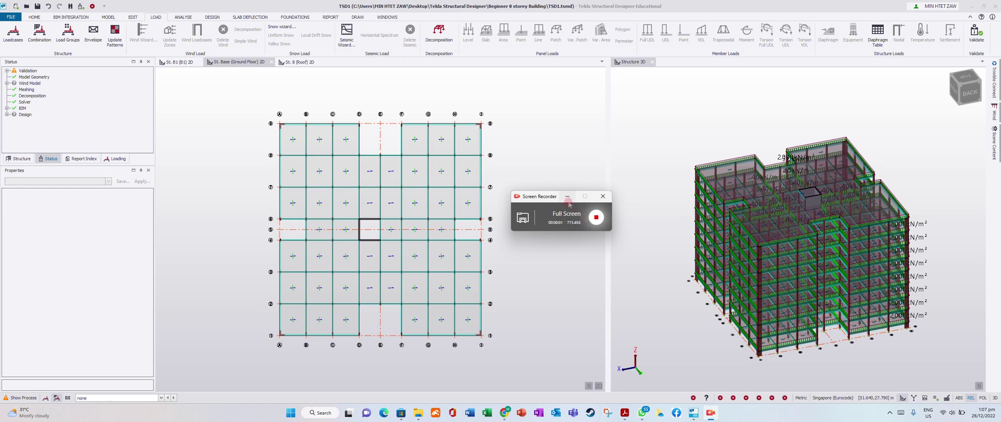
Set the recorder aside and show the ANALYSE ribbon commands for the 8-storey model
click(568, 200)
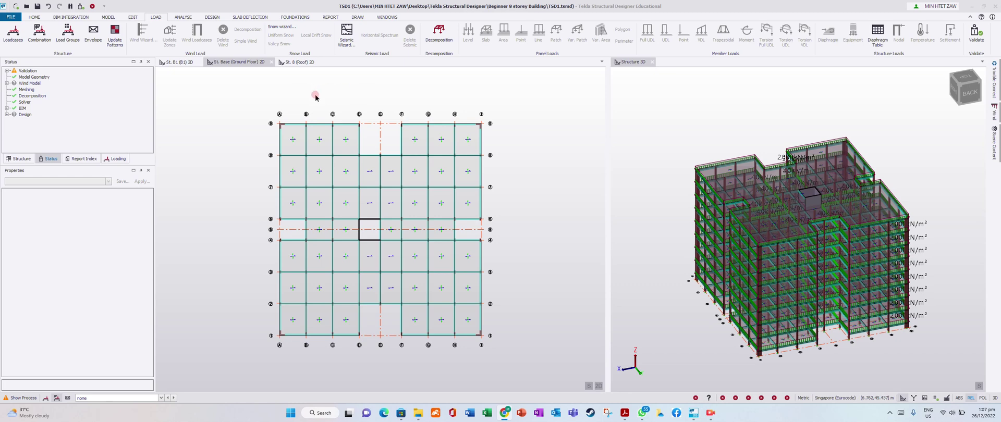
click(184, 17)
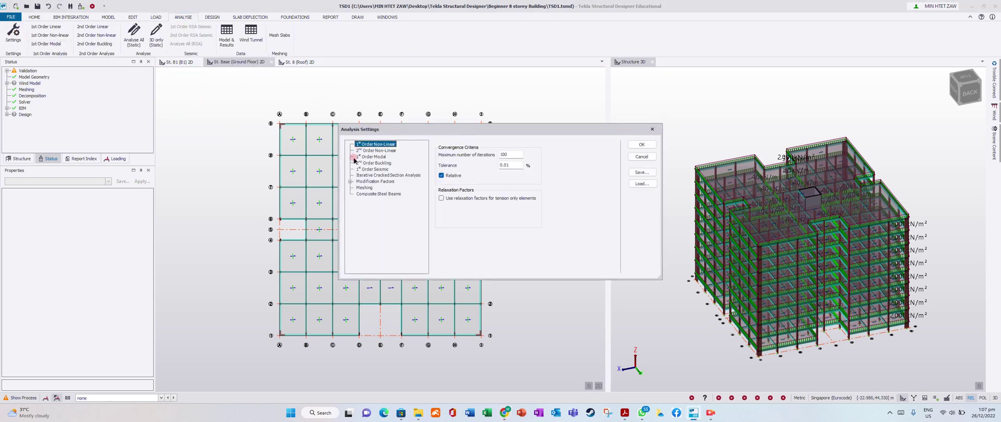
Review the 2nd Order Non-Linear, Modal, Seismic and Iterative Cracked Section analysis settings
drag(412, 130, 361, 142)
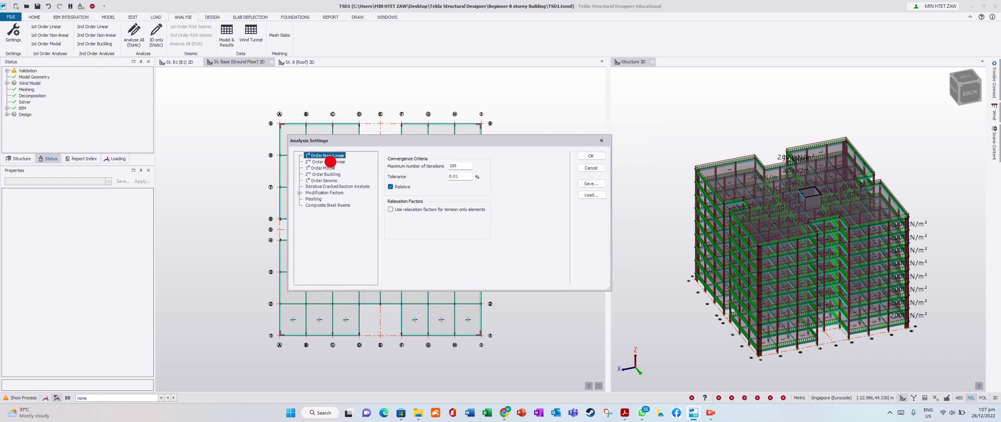
click(329, 161)
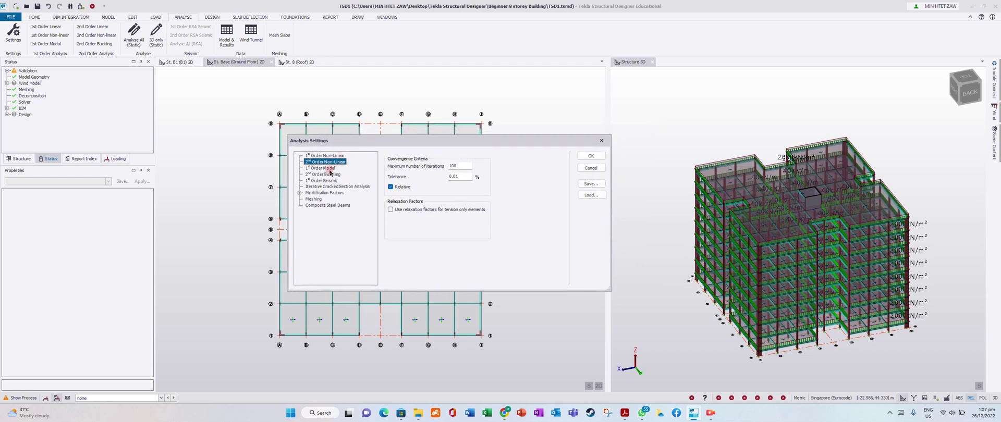
click(329, 168)
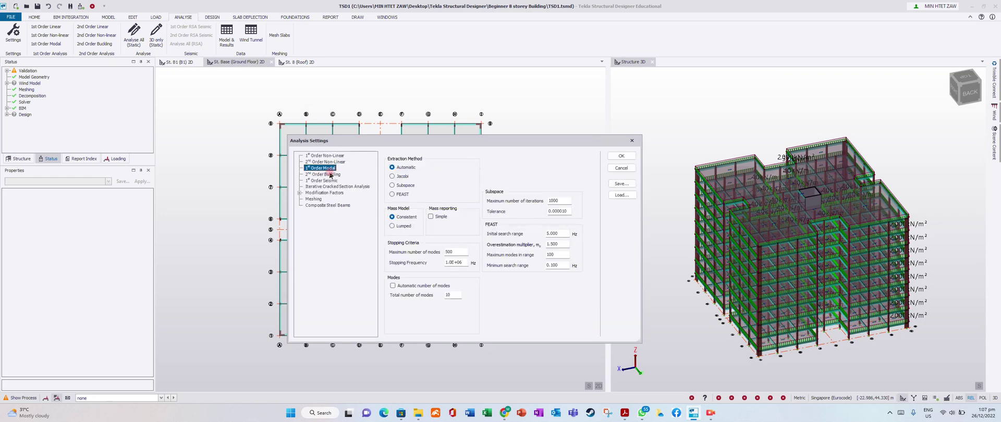
click(327, 174)
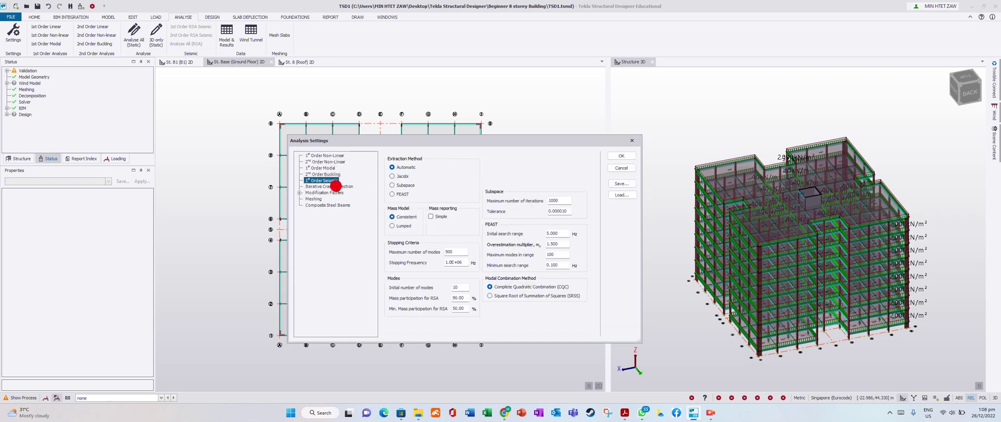
click(324, 186)
click(300, 193)
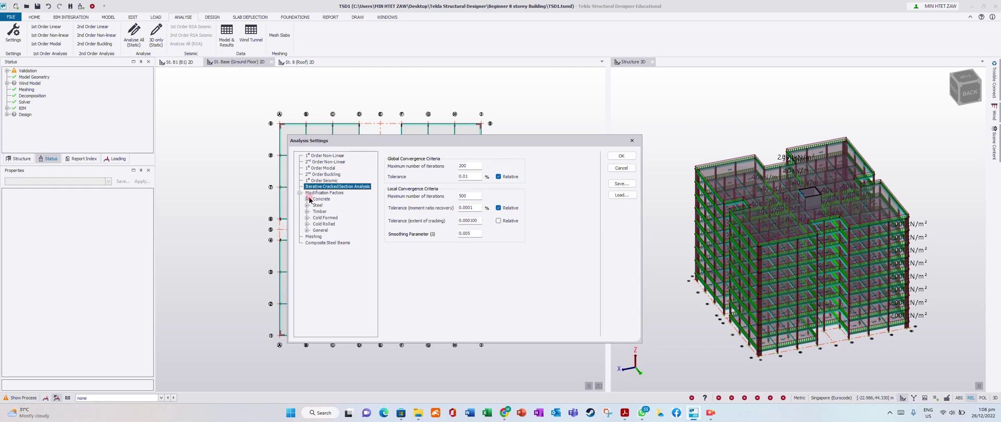
click(308, 198)
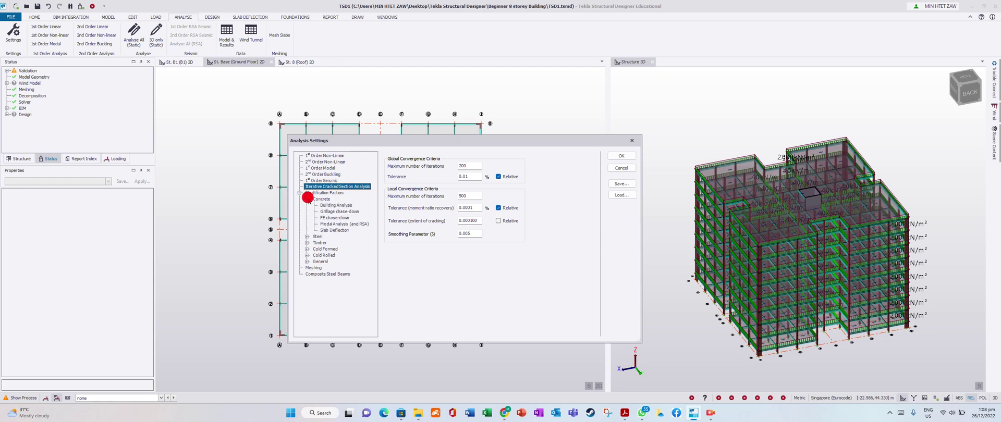
Check concrete factors for Building, Grillage, FE, Modal and Slab Deflection, plus steel Building Analysis, then accept
click(335, 205)
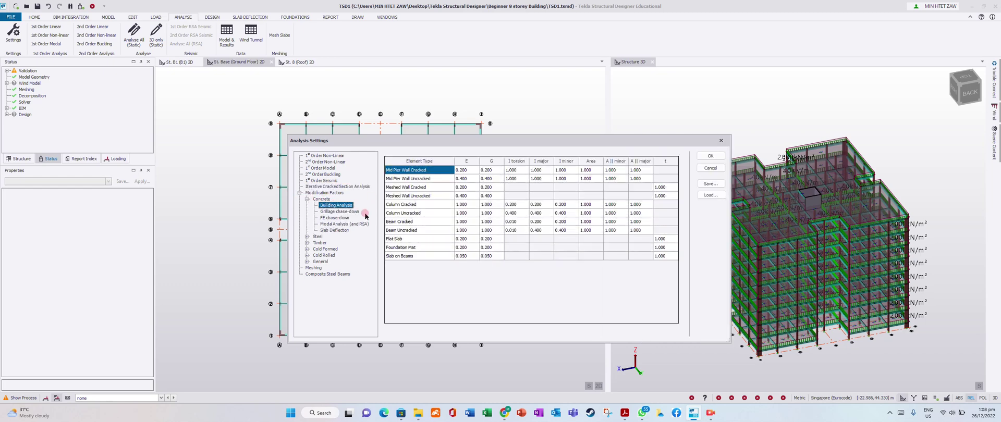
click(337, 212)
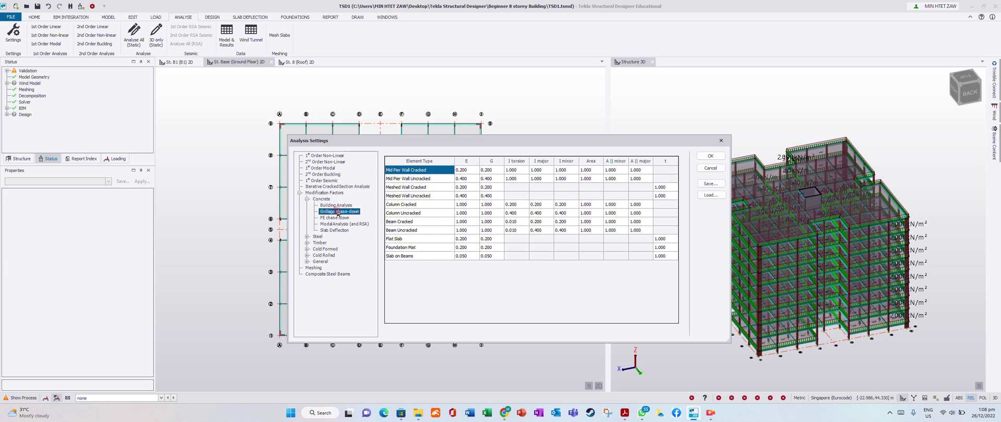
click(334, 218)
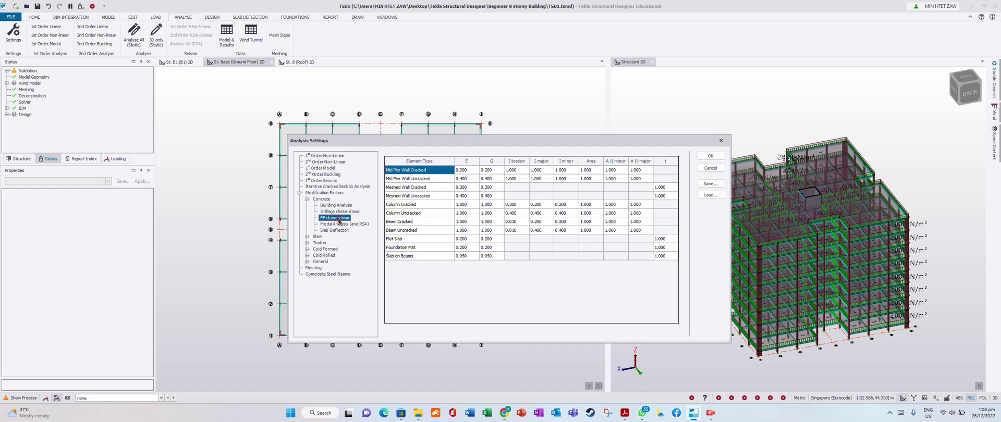
click(335, 224)
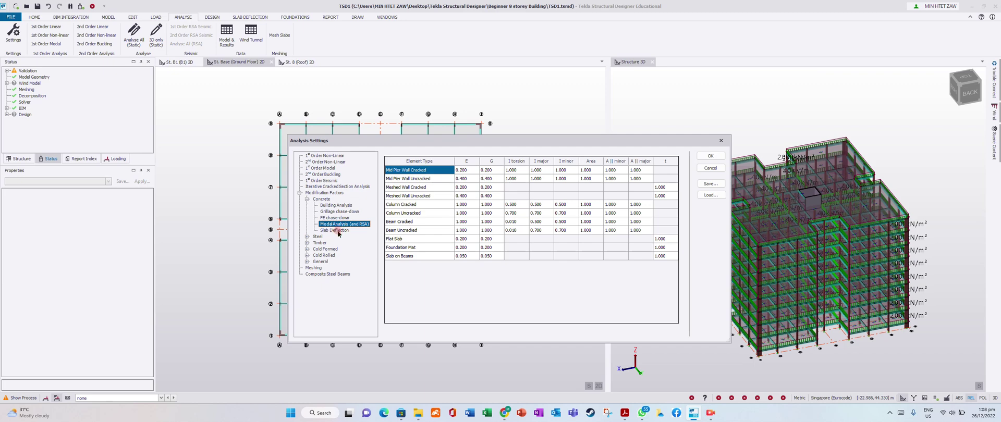
click(335, 231)
click(307, 236)
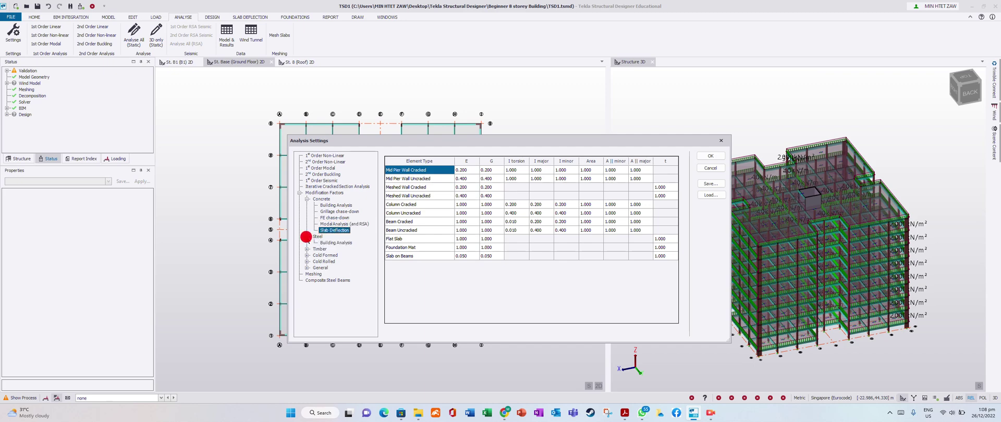
click(334, 242)
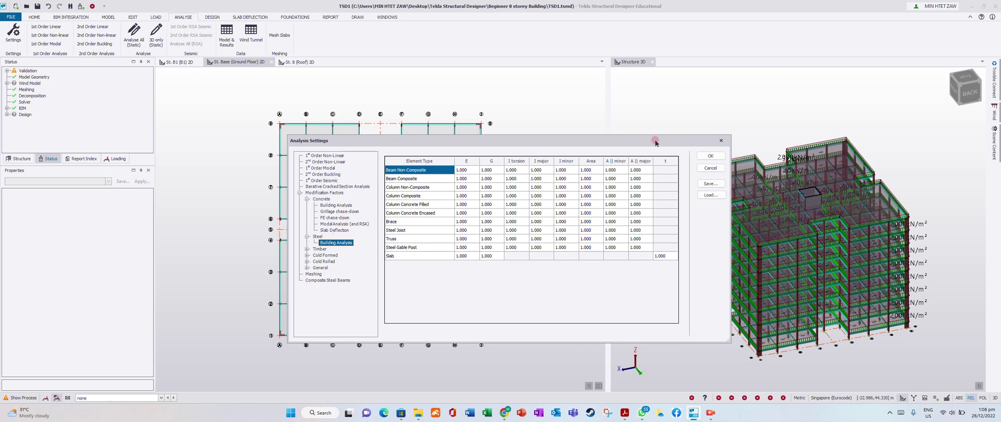
click(710, 155)
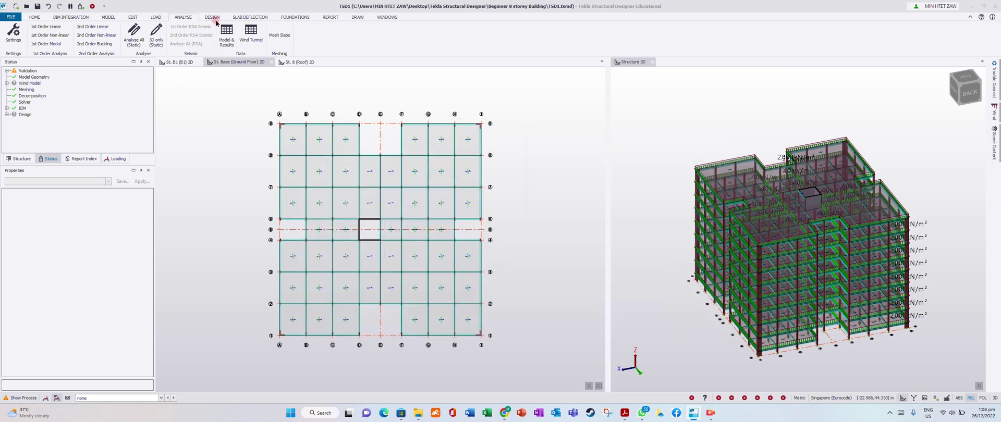
Open the Design Settings and look over the Analysis and General gravity design options
click(214, 20)
click(7, 39)
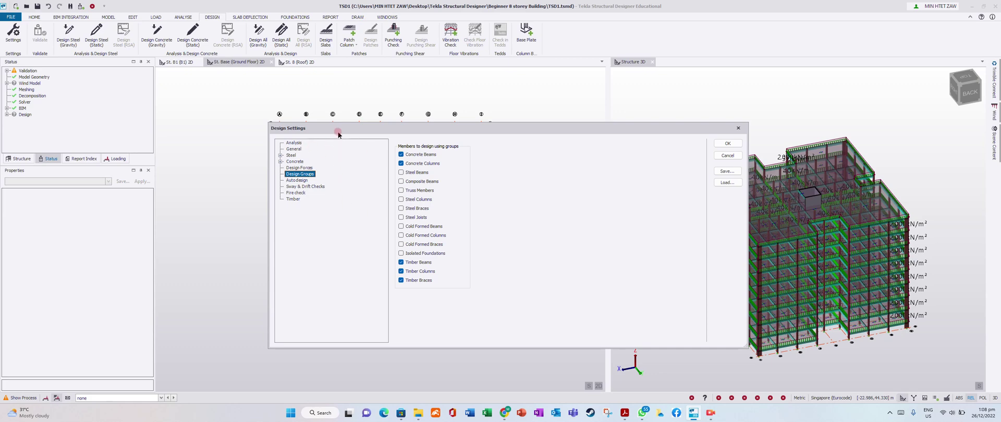
drag(338, 128, 307, 137)
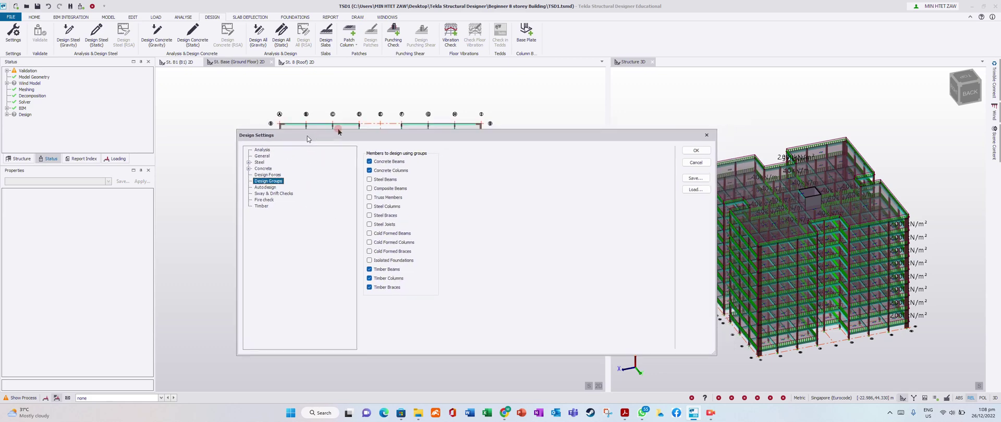
click(260, 150)
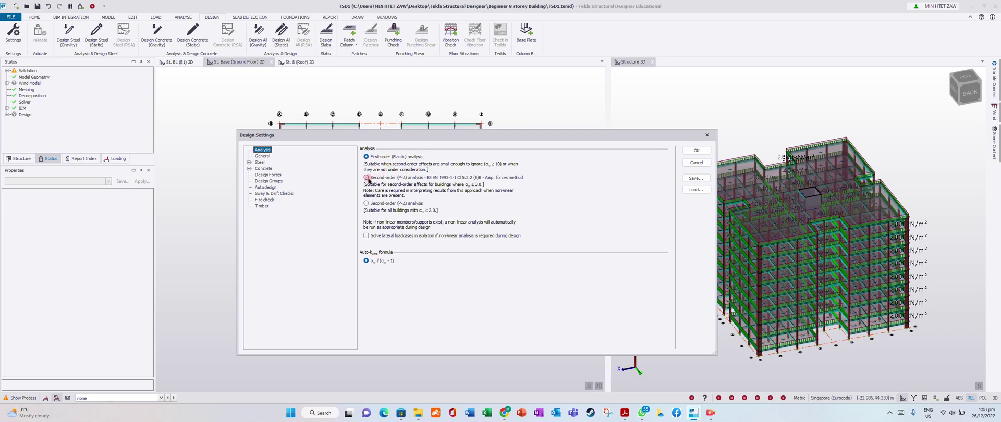
click(263, 156)
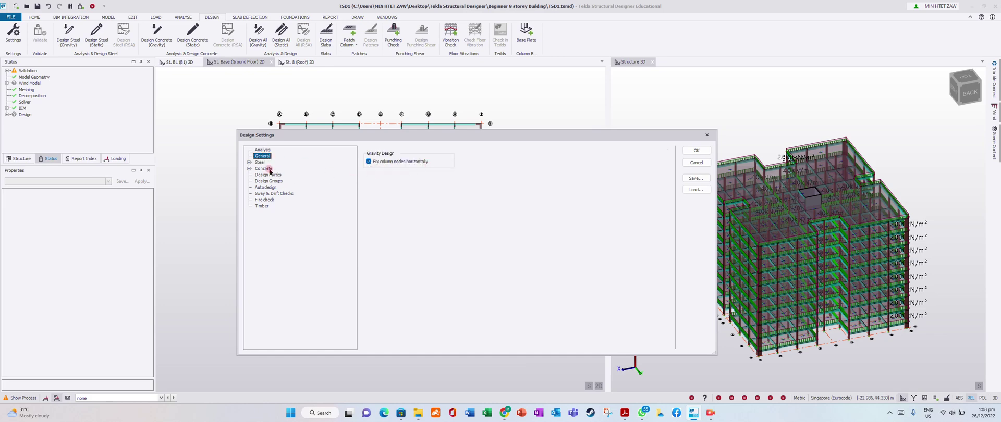
Expand Steel and Concrete > Cast-in-place, view General limits and the beam reinforcement settings
click(250, 162)
click(249, 187)
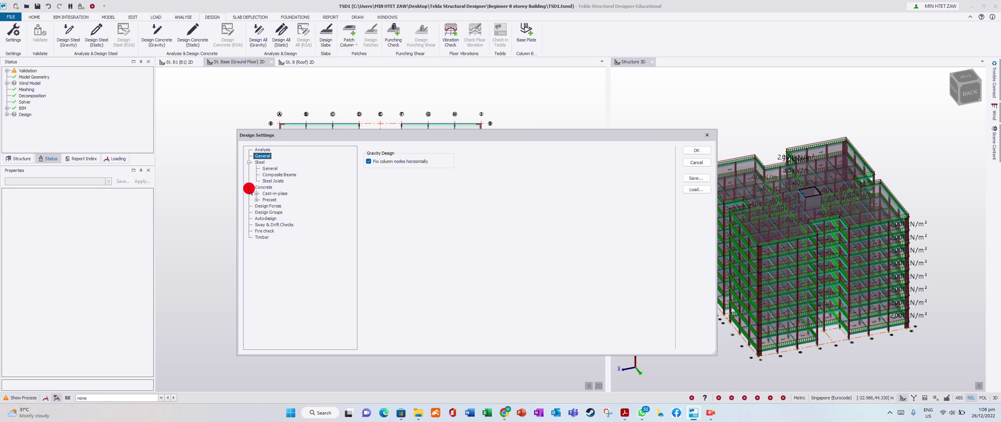
click(257, 193)
click(276, 201)
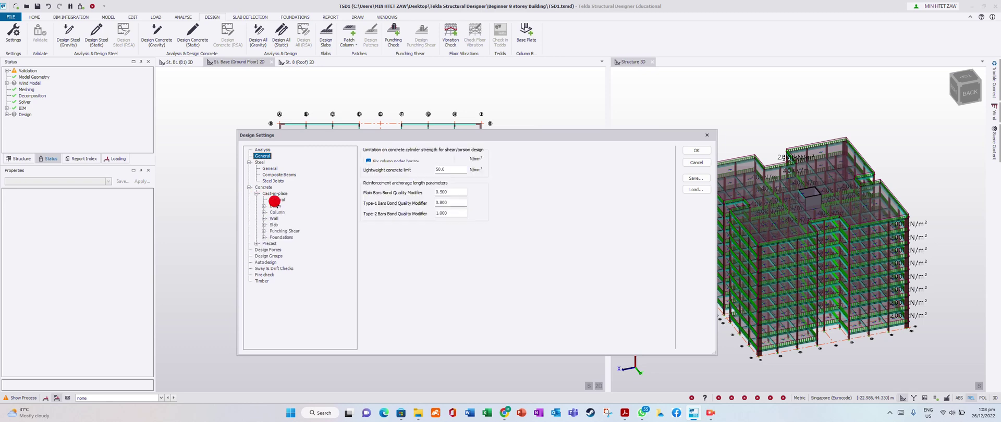
click(264, 206)
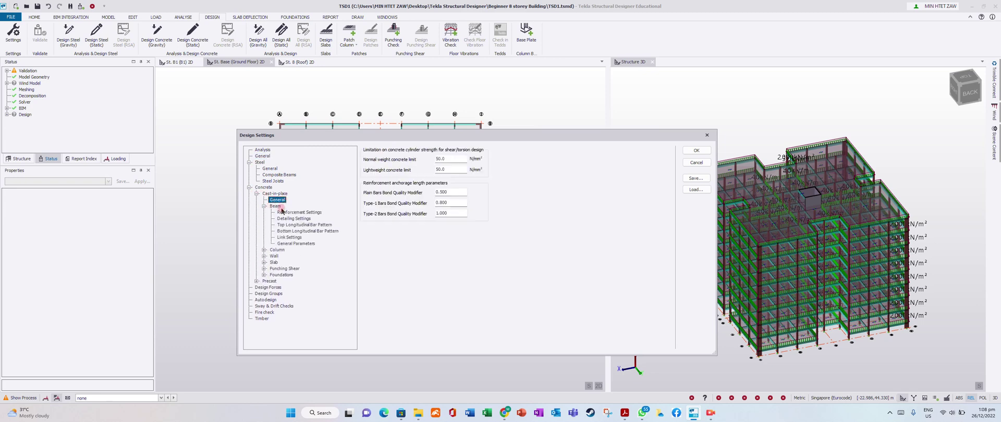
click(288, 210)
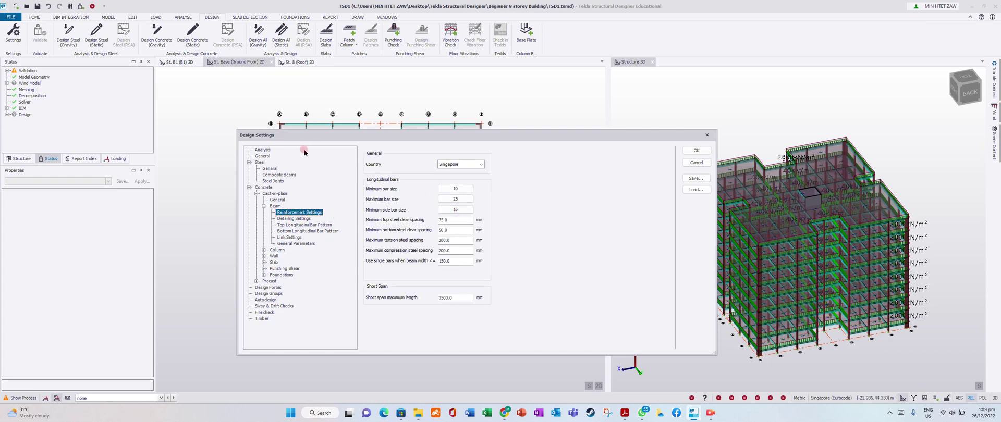
Give concrete beams minimum bar size 10, maximum 25 and minimum side bar size 10
click(461, 190)
click(462, 211)
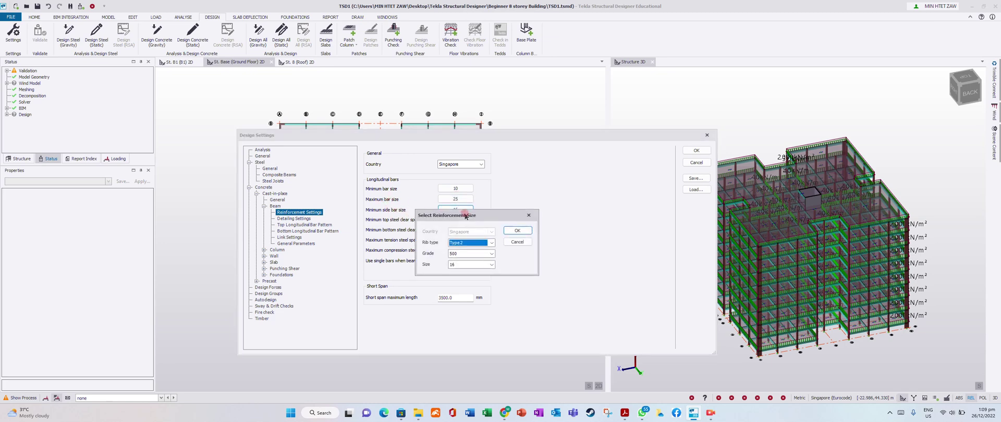
click(491, 264)
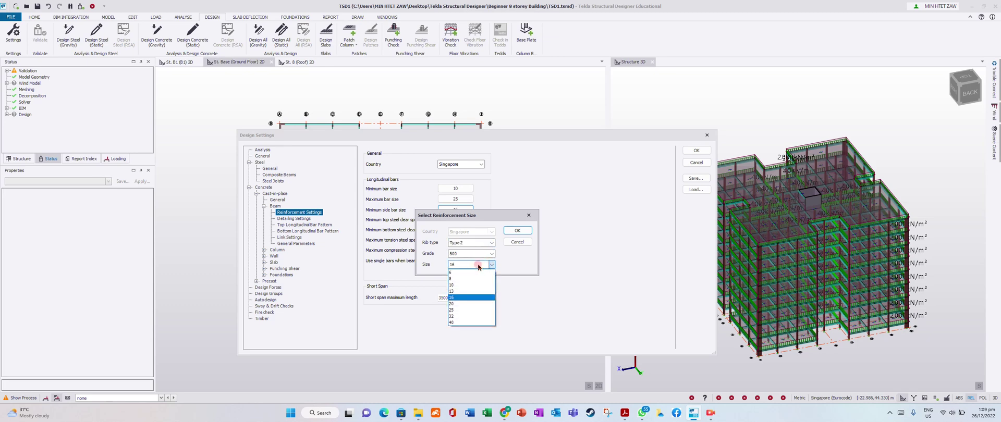
click(456, 282)
click(517, 230)
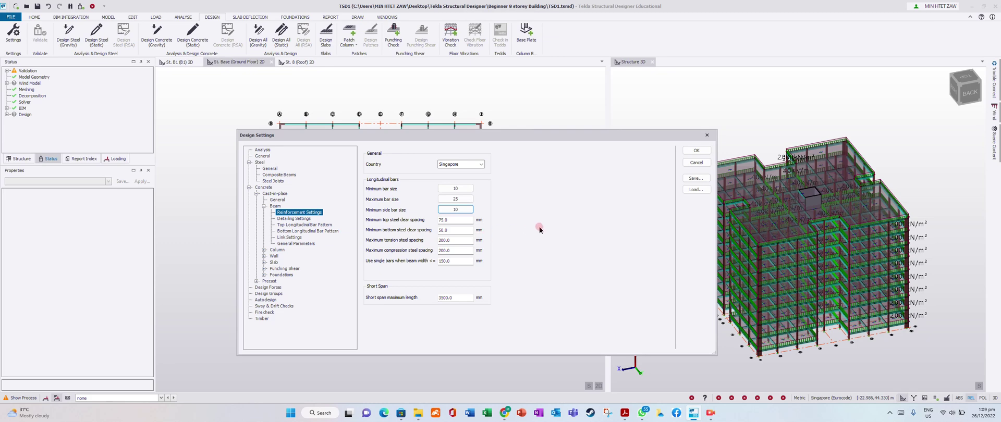
click(302, 220)
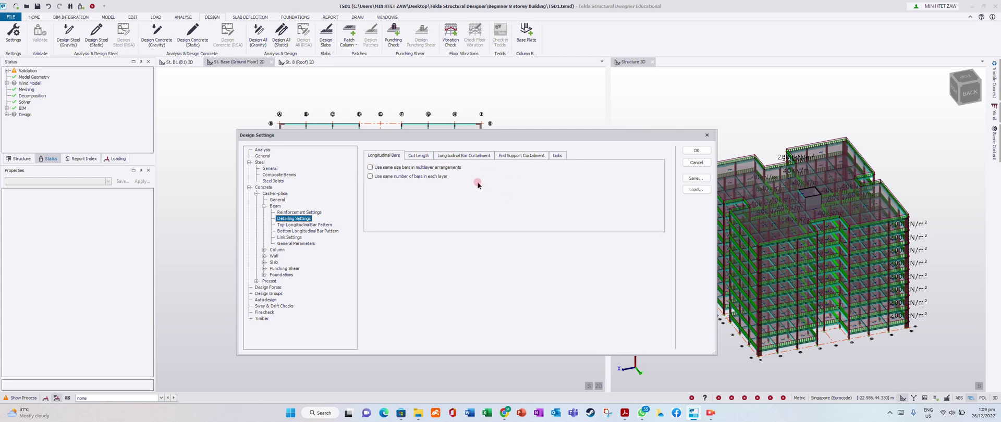
Review beam Cut Length, Curtailment, End Support and Links detailing, then the Top Longitudinal Bar Pattern
click(419, 156)
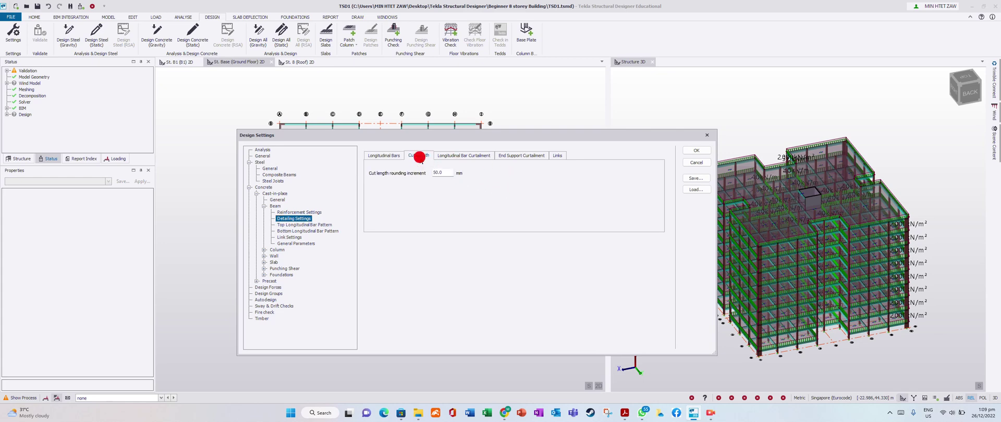
click(471, 152)
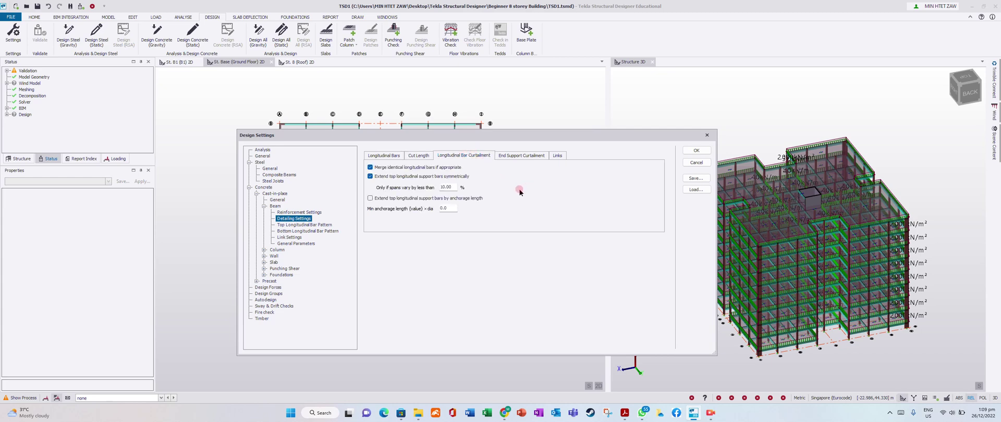
click(514, 155)
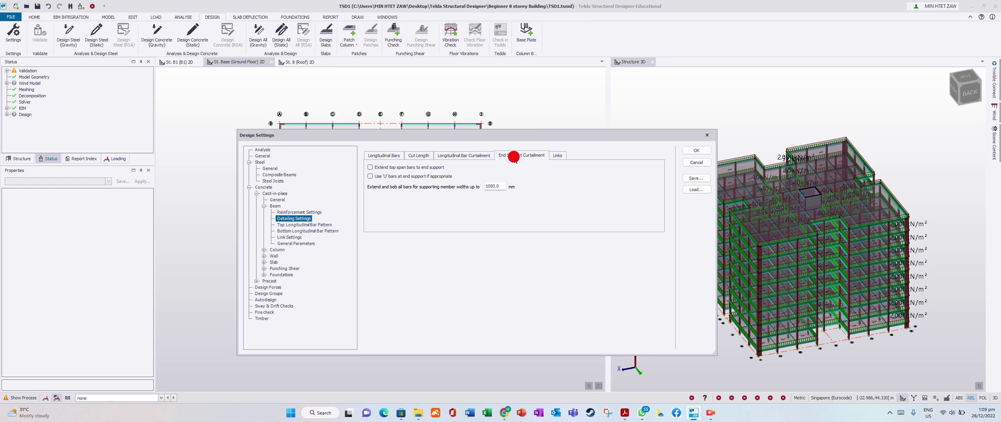
click(556, 155)
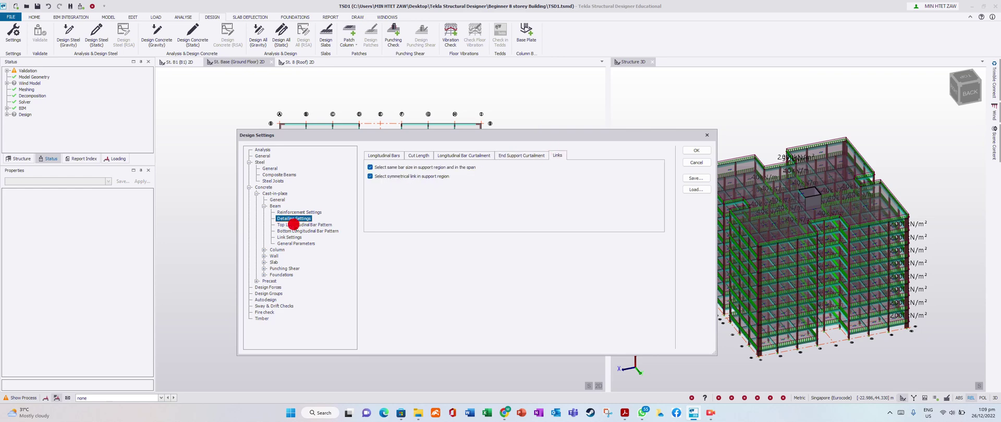
click(294, 225)
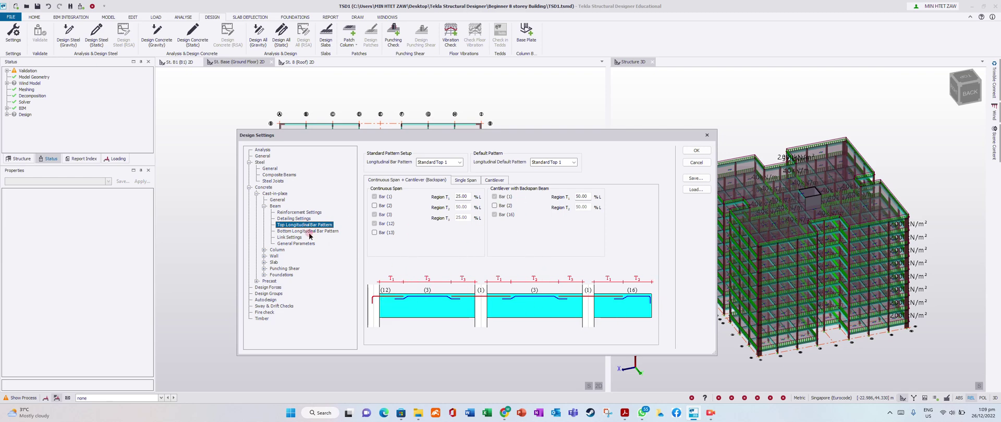
Look over beam bottom bar pattern, link settings and general parameters, then expand Column
key(Down)
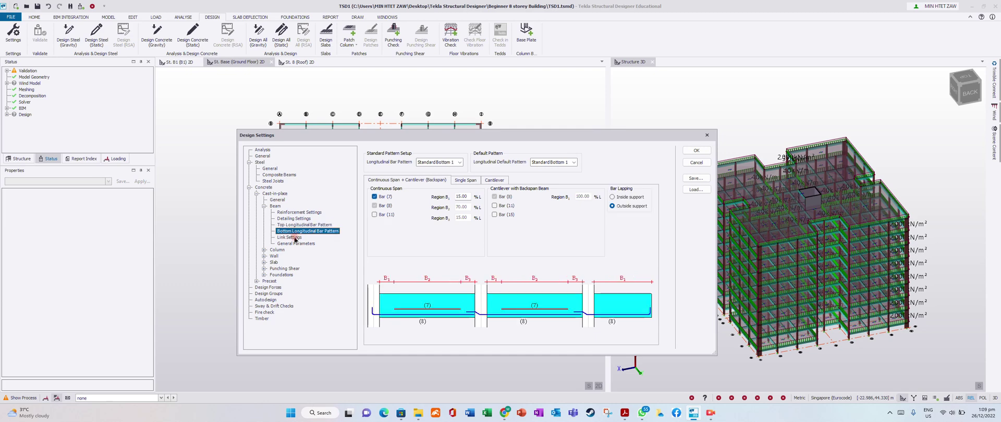
click(294, 237)
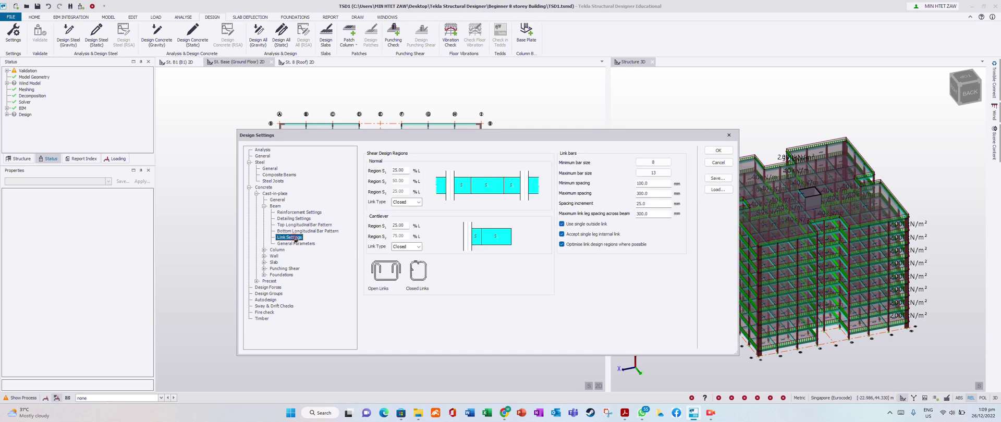
click(295, 243)
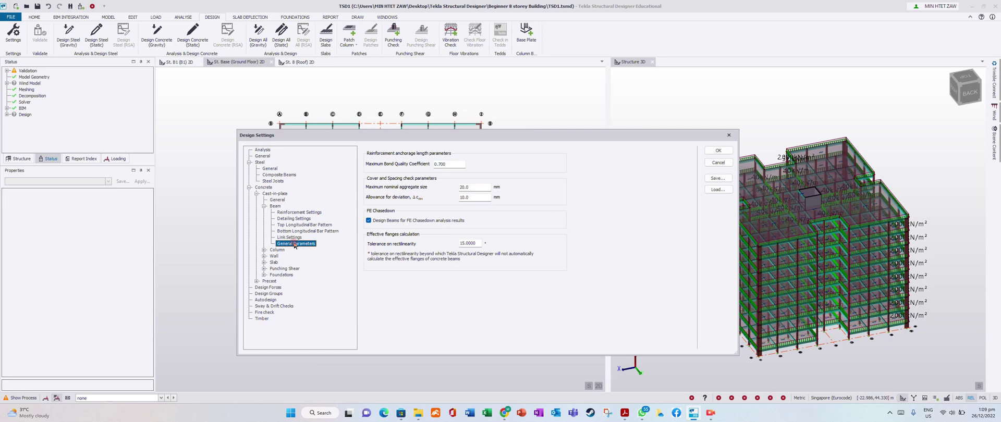
click(264, 249)
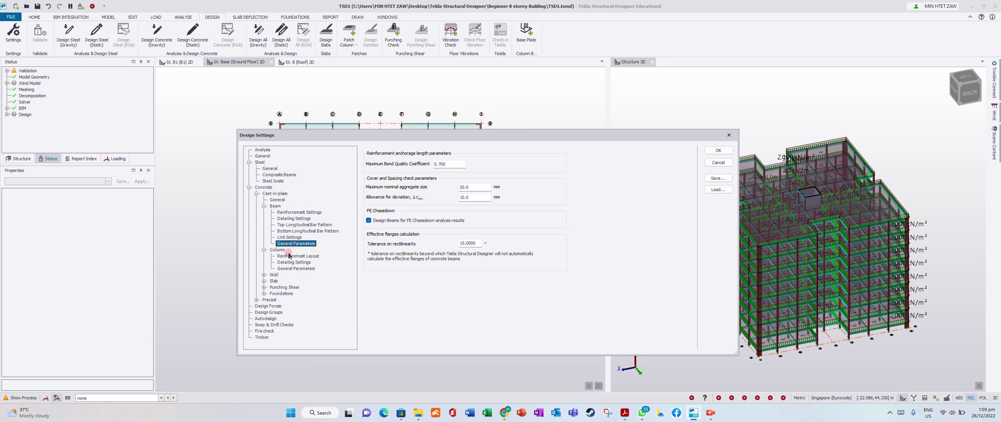
Set column link bars in Reinforcement Layout to minimum size 10 and maximum size 16
click(289, 256)
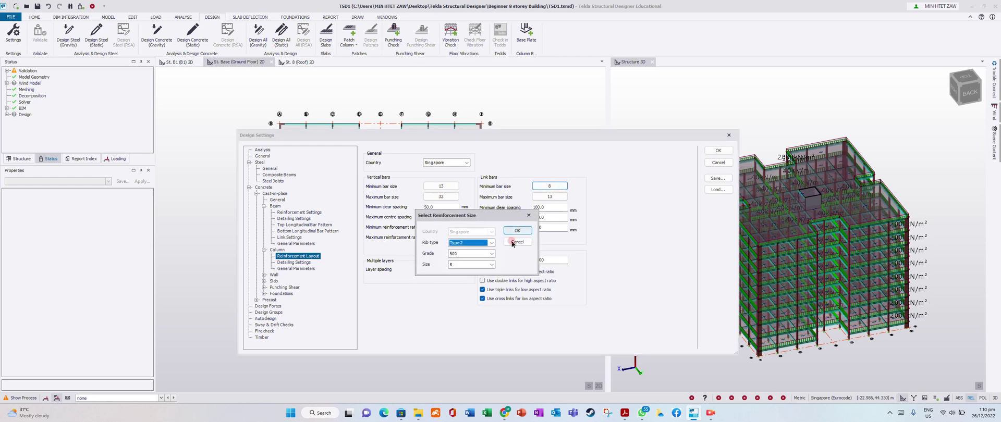
click(491, 264)
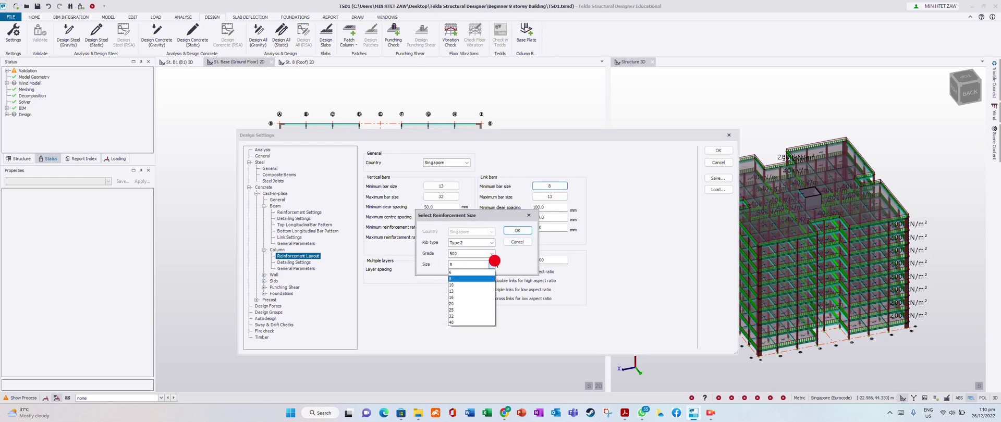
click(456, 286)
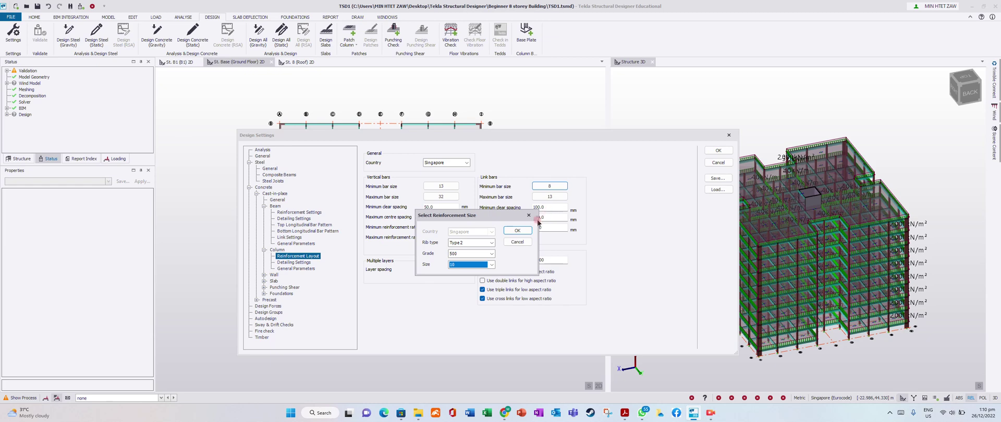
click(517, 230)
click(543, 197)
click(566, 197)
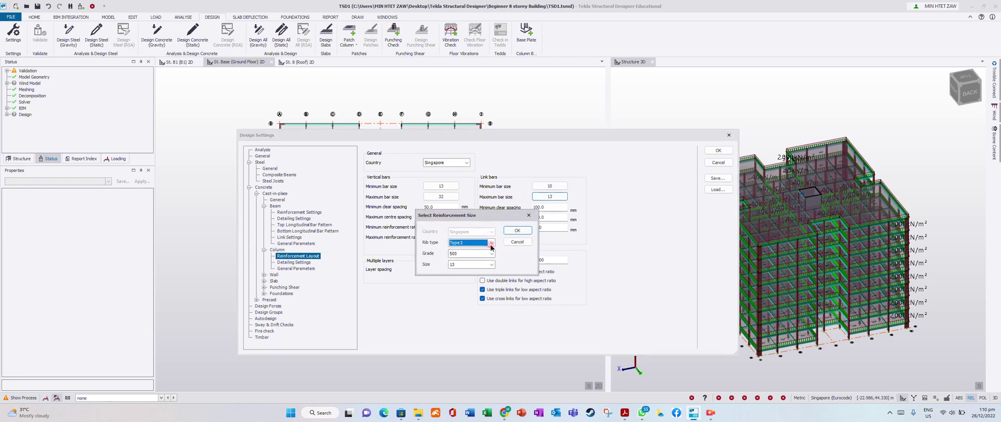
click(492, 264)
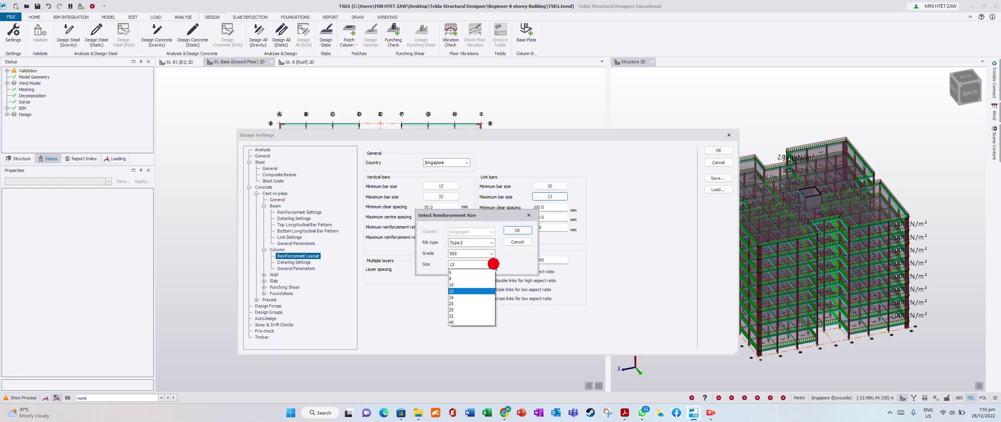
click(455, 316)
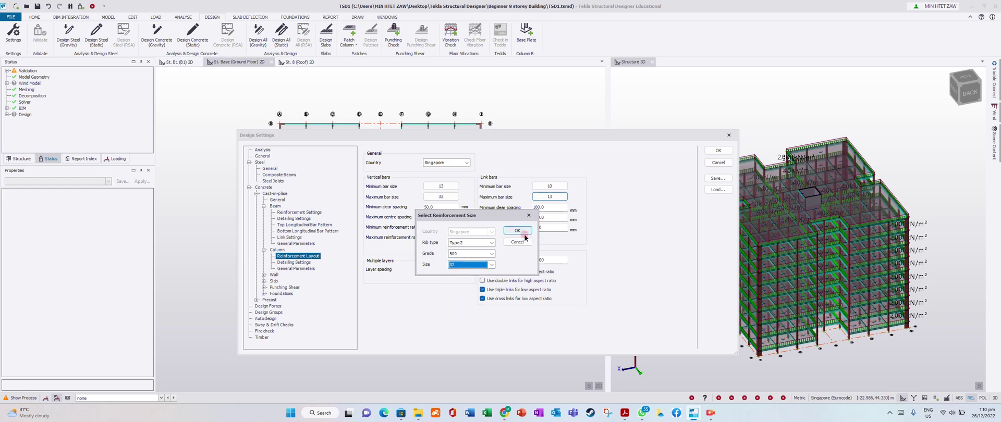
click(491, 264)
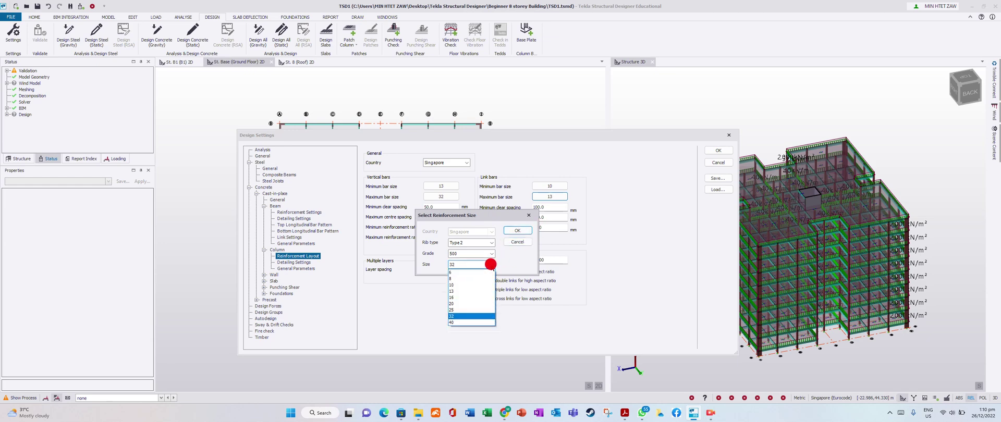
click(453, 297)
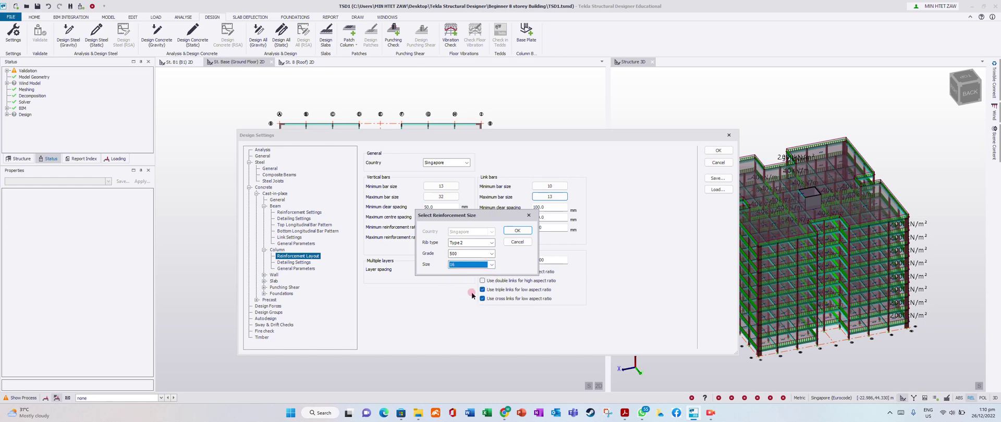
click(540, 230)
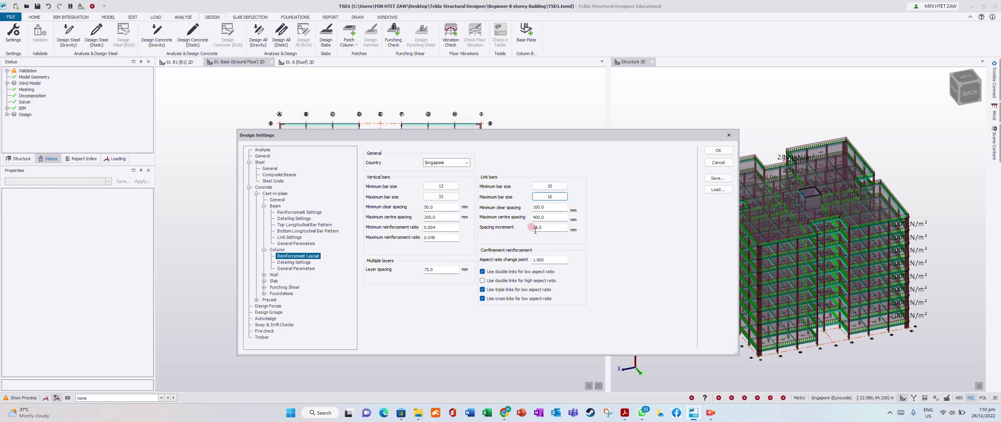
Glance at column detailing and general parameters, then open the wall Reinforcement Layout
click(299, 262)
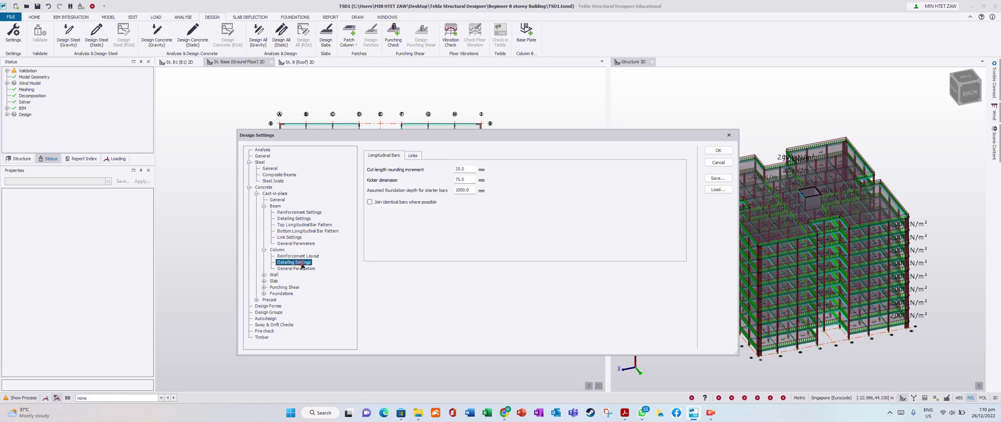
click(296, 269)
click(266, 275)
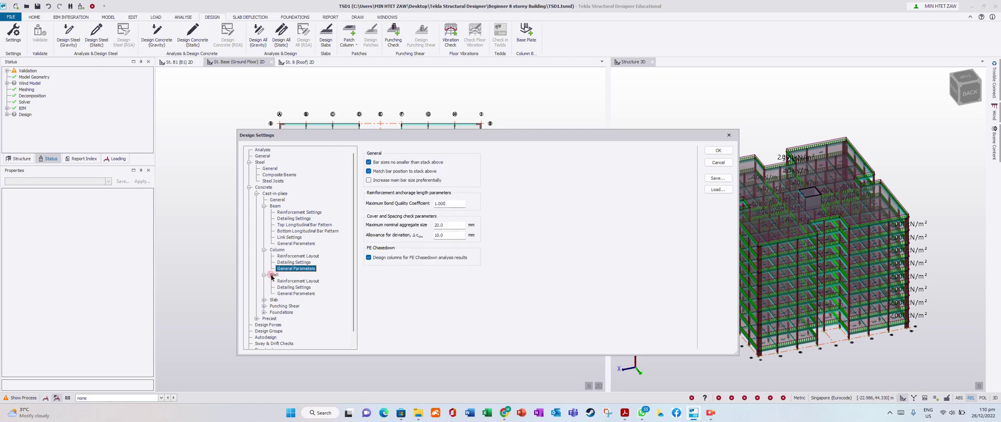
click(295, 281)
Set the wall minimum vertical bar size to 10 and maximum centre spacing to 400 mm
click(454, 205)
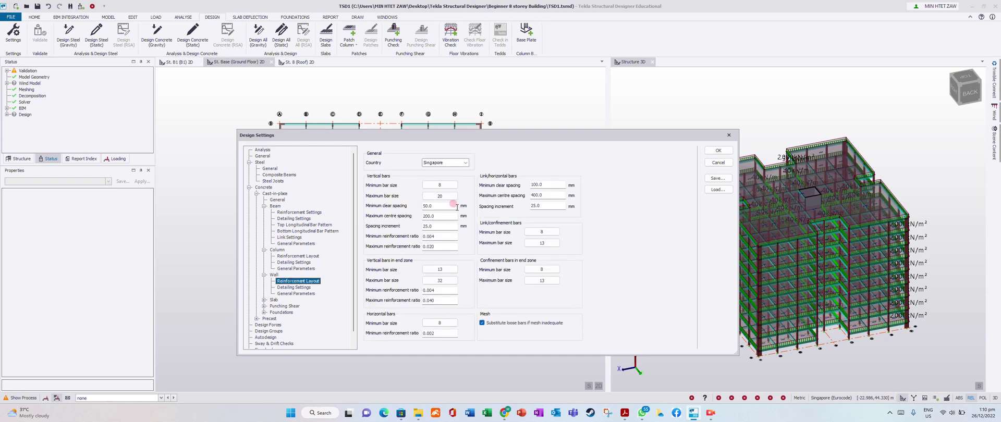
click(446, 186)
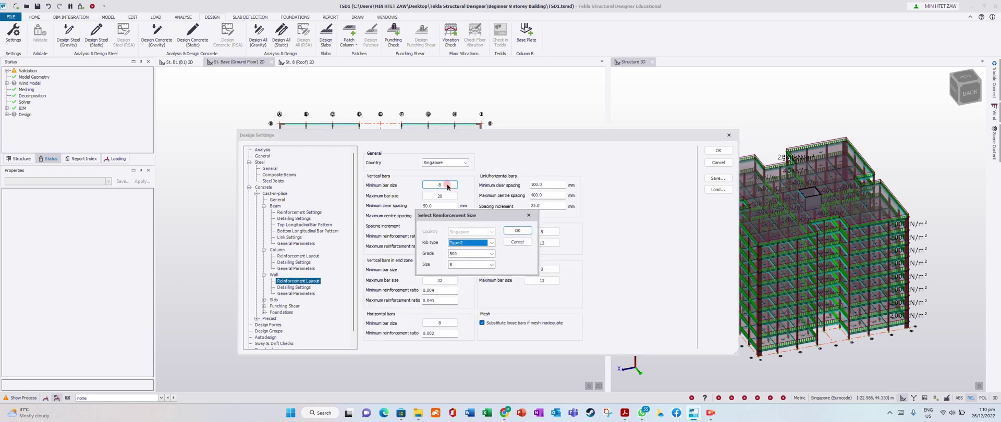
click(489, 265)
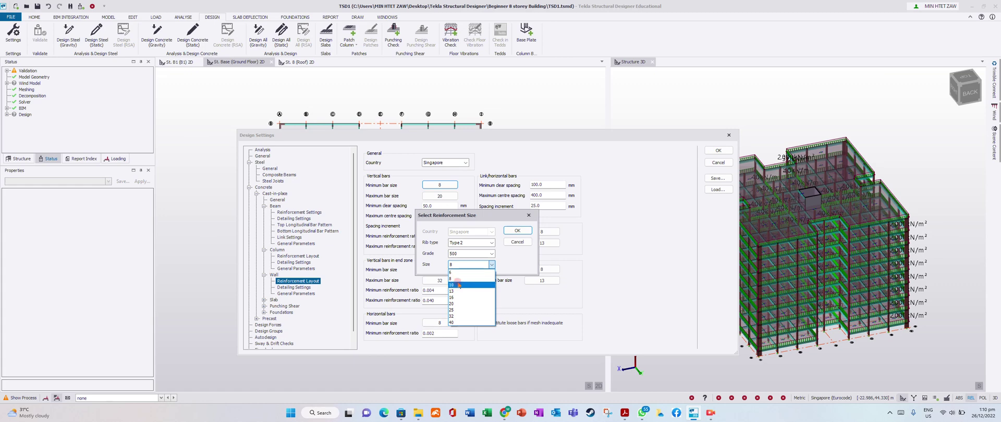
click(458, 284)
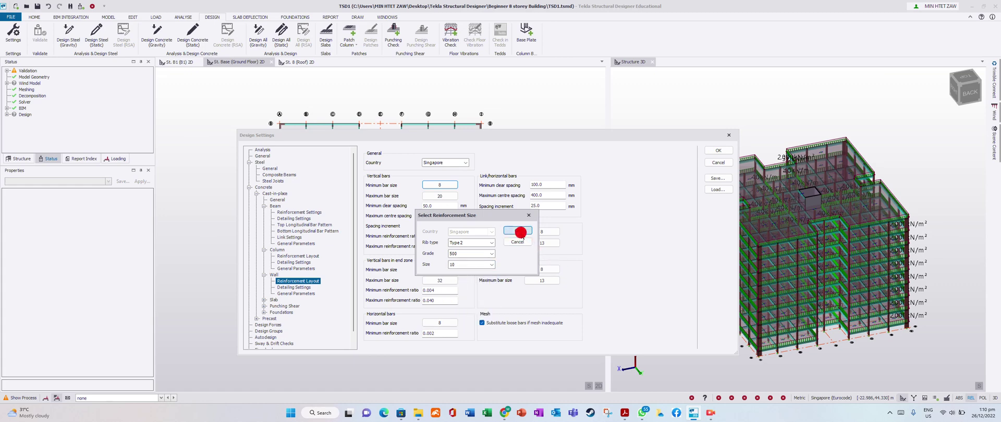
click(521, 231)
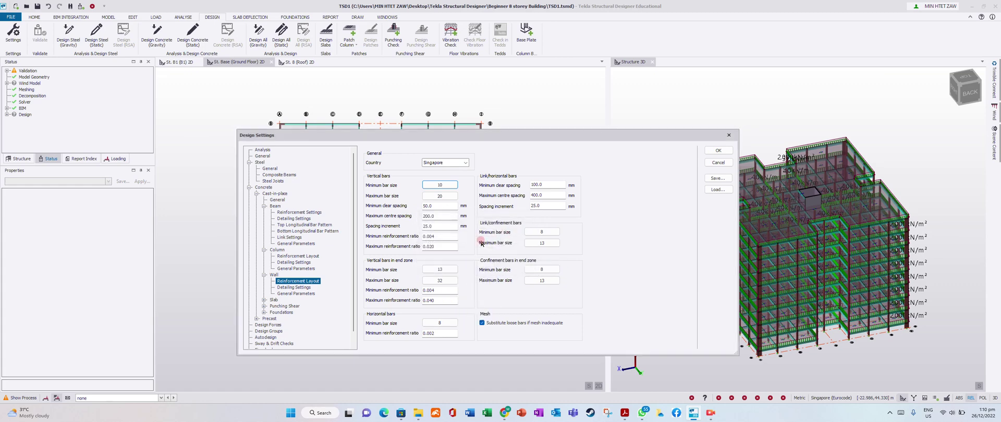
click(433, 202)
text(4)
click(546, 232)
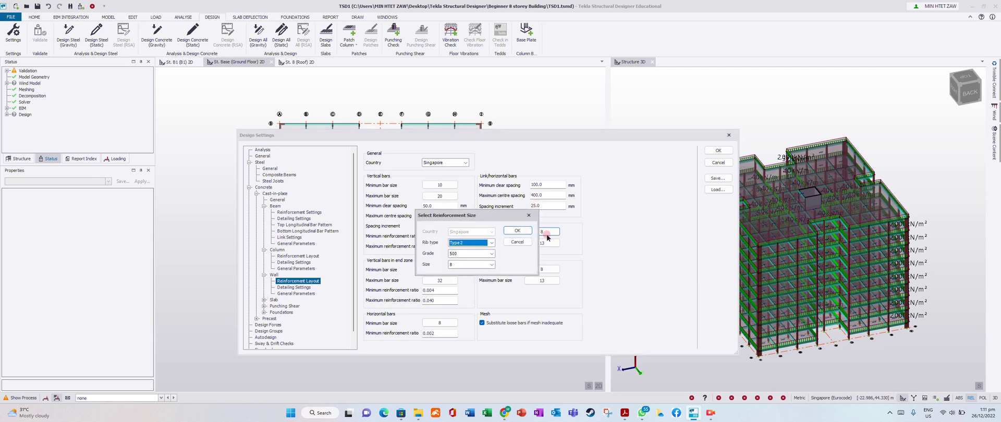
Set the wall link/confinement bars to minimum size 10 and maximum size 16
click(490, 265)
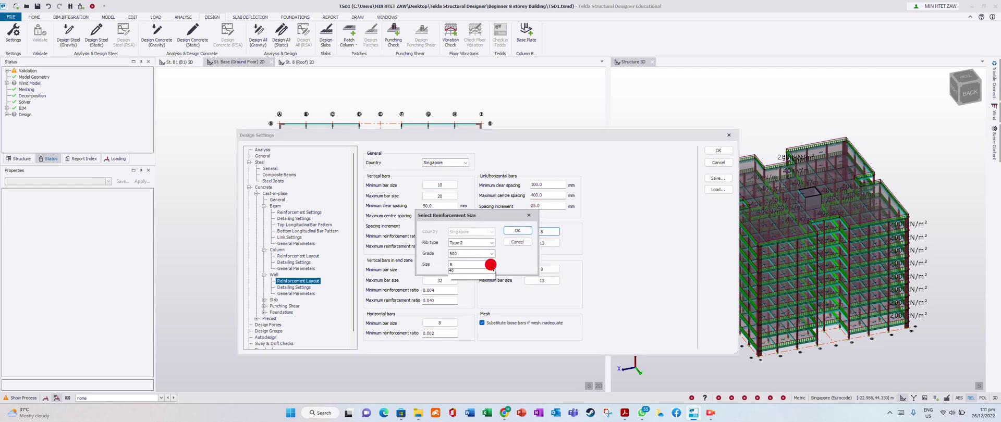
click(467, 285)
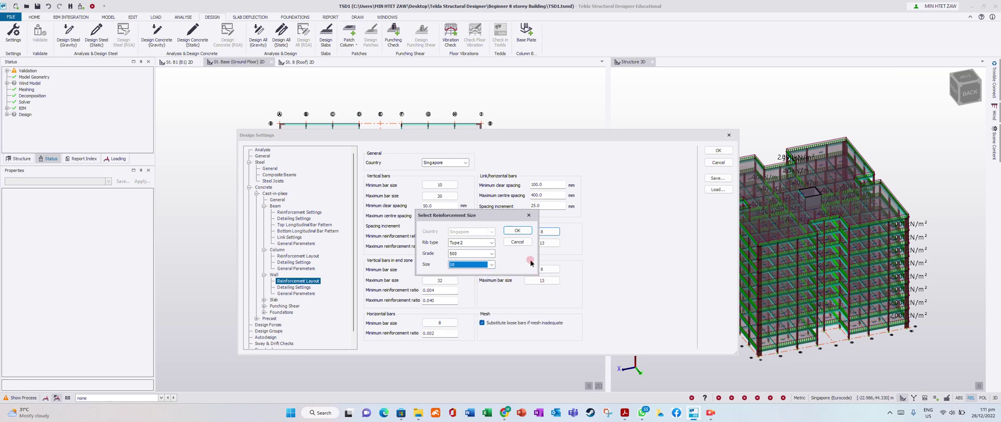
click(519, 230)
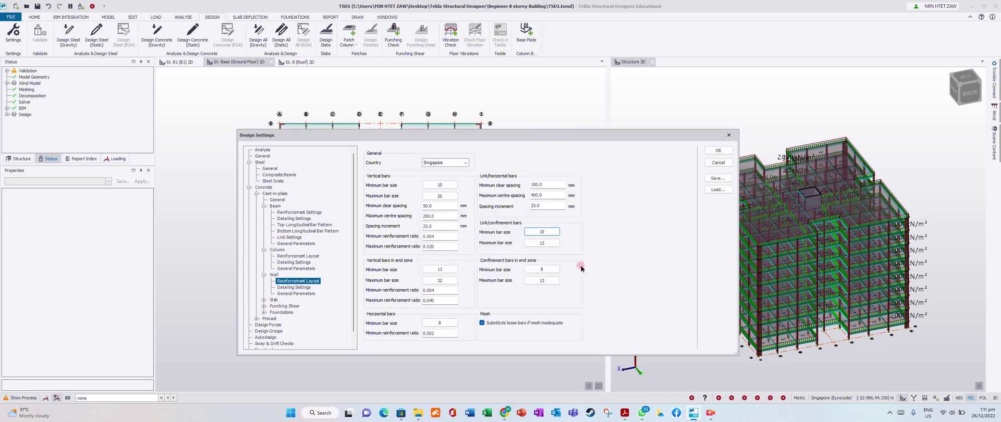
click(543, 242)
click(542, 243)
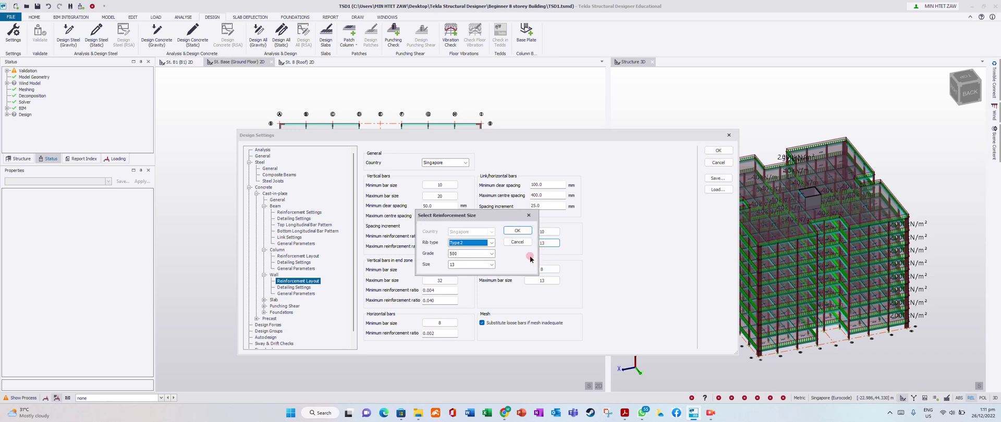
click(491, 265)
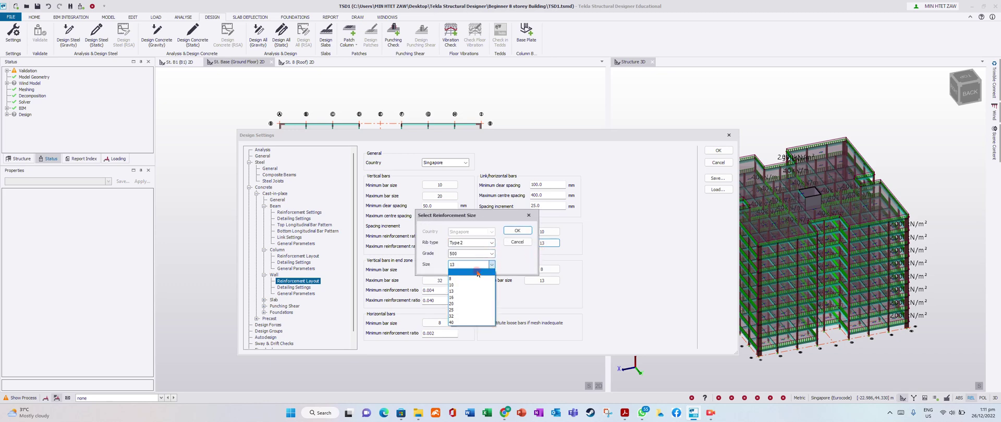
click(451, 298)
click(517, 231)
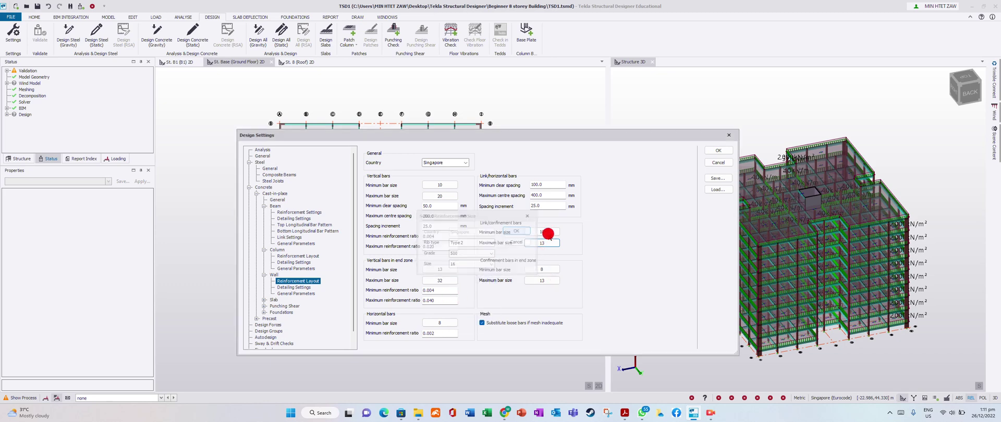
Set the end-zone confinement bars to minimum size 10 and maximum size 16
click(543, 270)
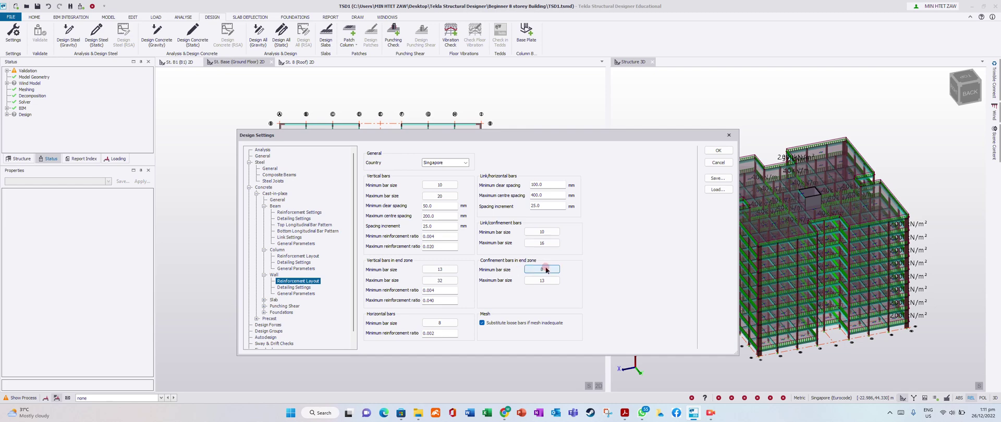
click(546, 270)
click(491, 264)
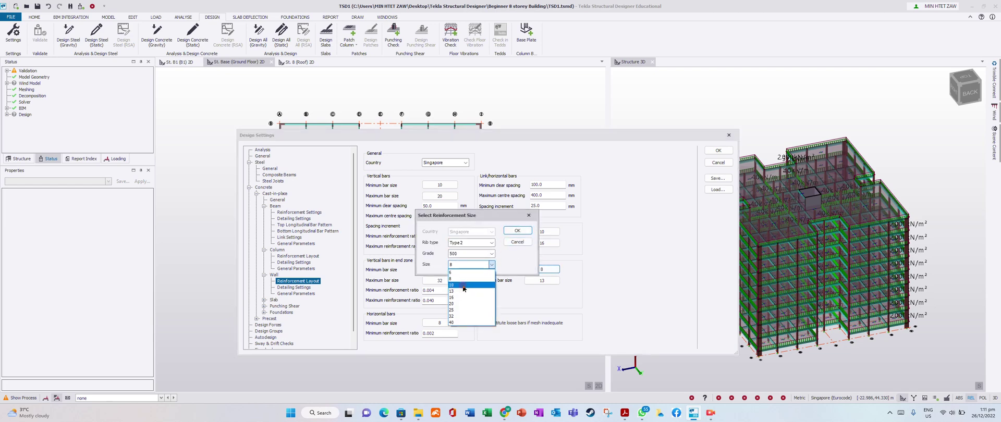
click(523, 270)
click(517, 231)
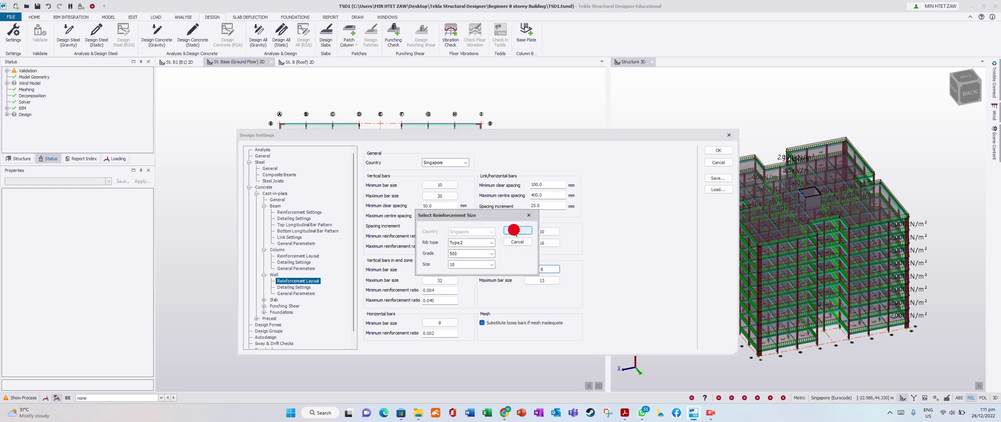
click(539, 279)
click(540, 279)
click(492, 264)
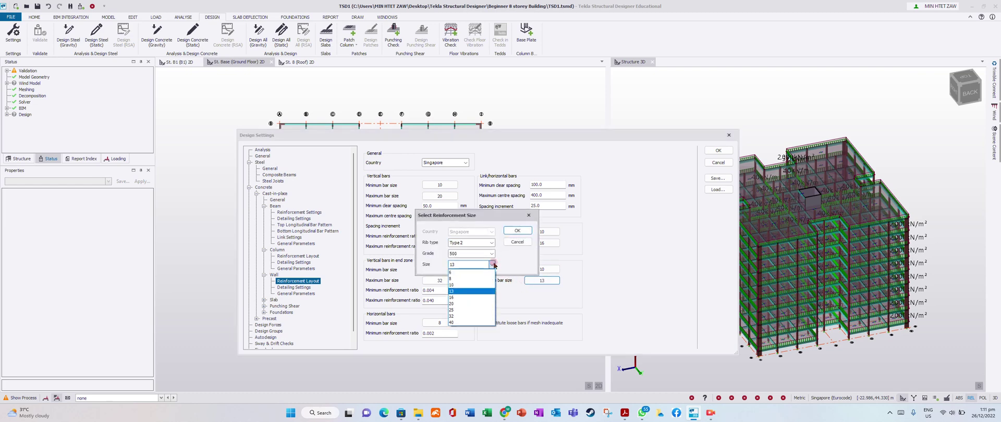
click(462, 297)
click(517, 230)
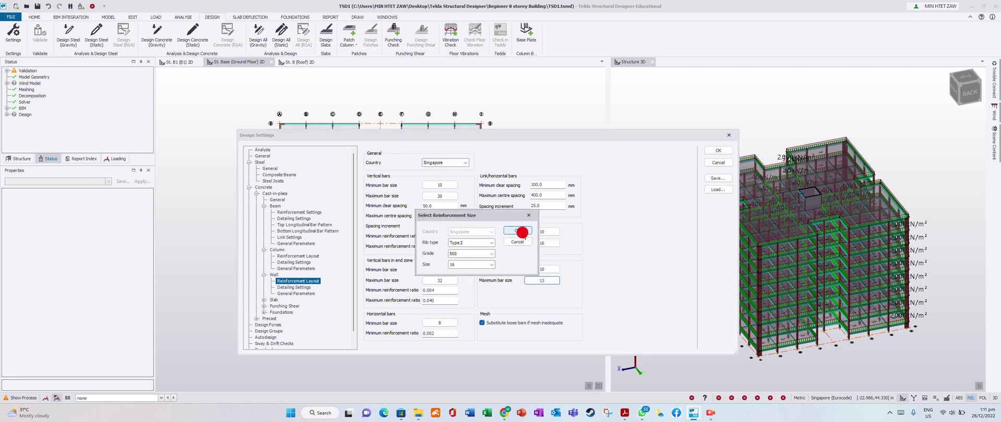
Review wall detailing and general parameters (aggregate 20.0 mm, deviation allowance 10.0 mm), then expand Slab settings
click(294, 287)
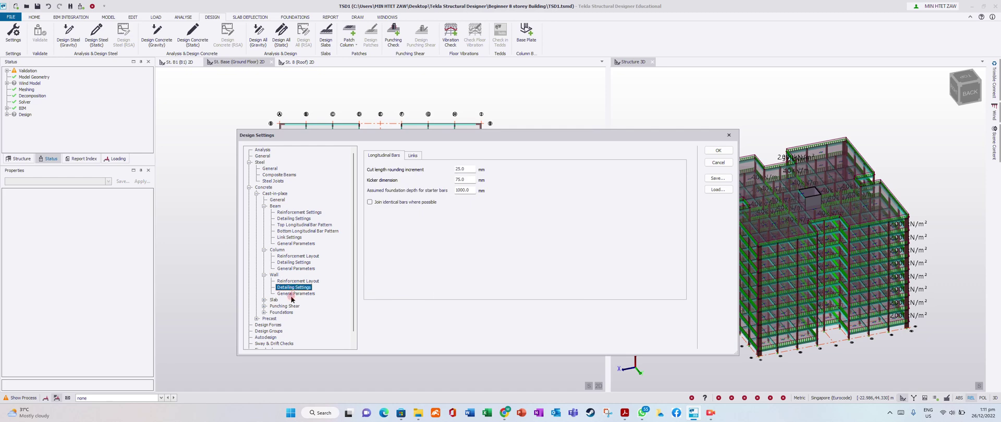
click(295, 293)
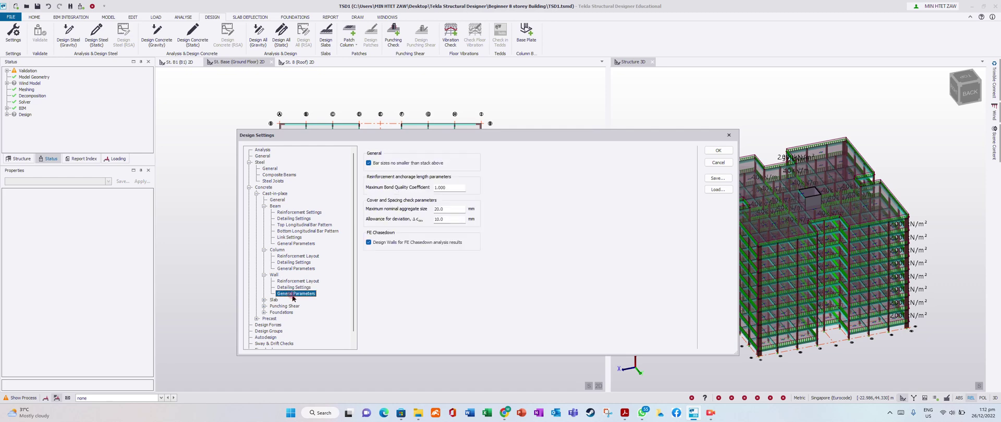
click(264, 299)
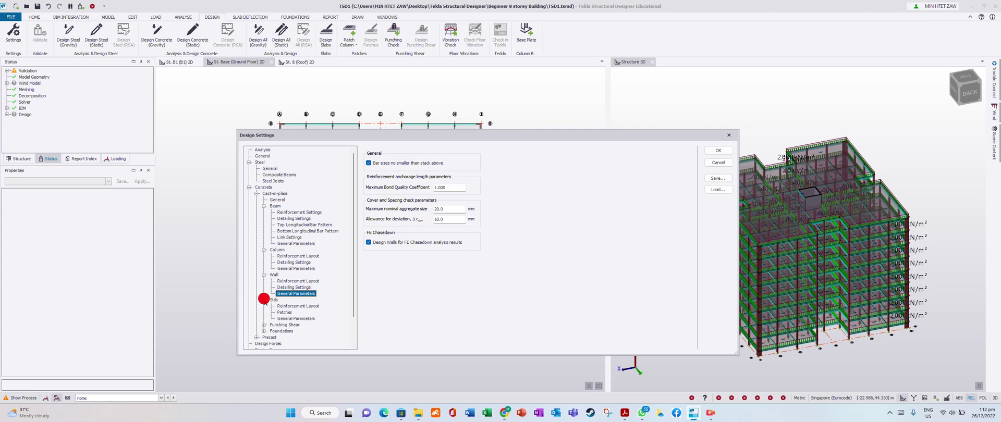
Set the slab-on-beams minimum loose bar size to 10, check flat slab bar sizes, then view slab Patches
key(Down)
key(Down)
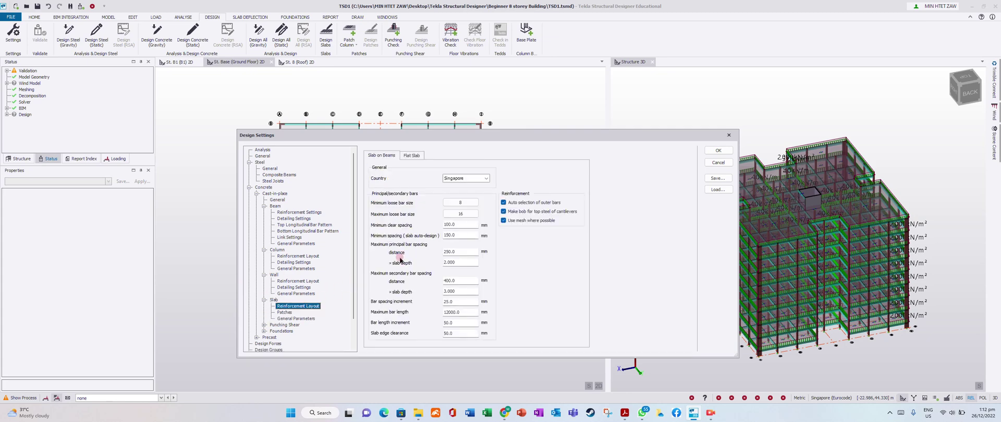
click(474, 203)
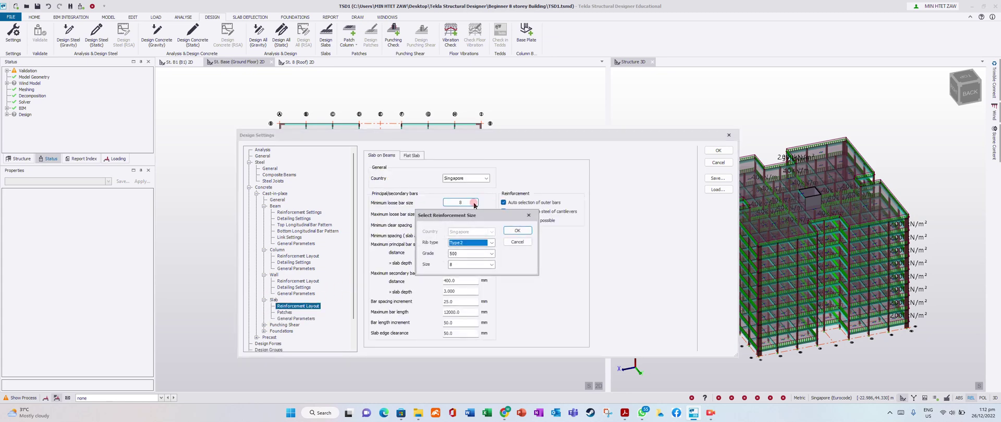
click(491, 264)
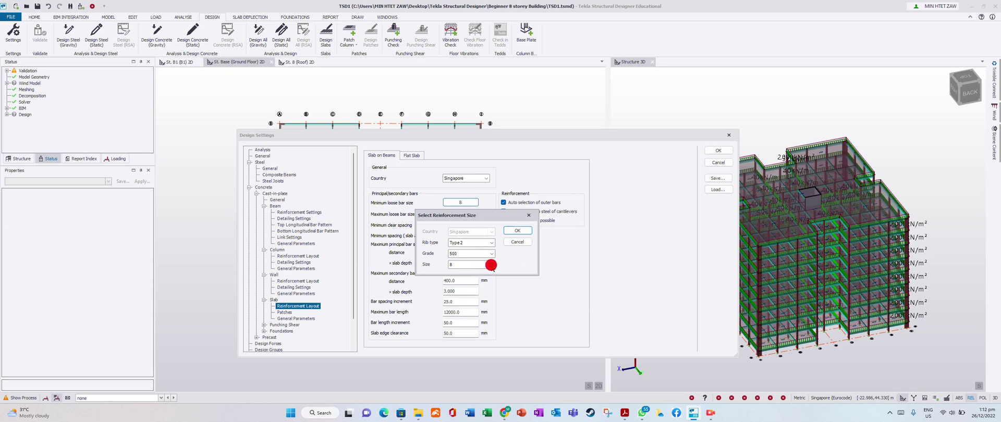
click(462, 285)
click(517, 230)
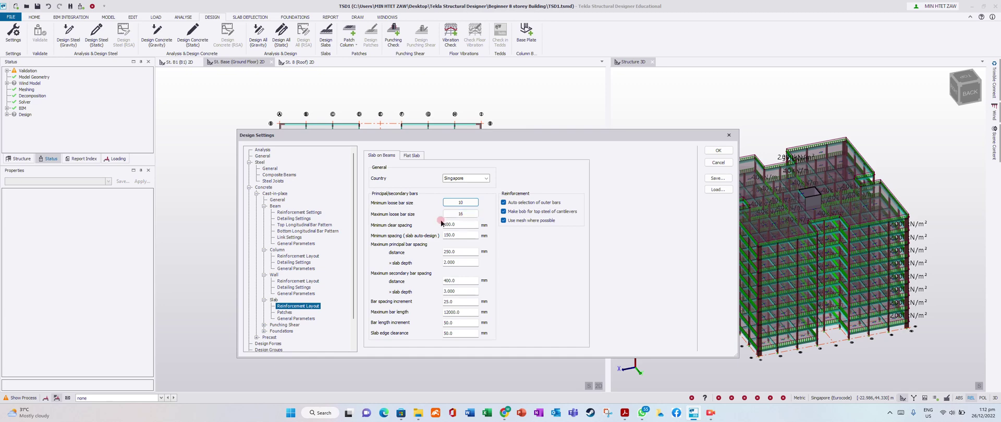
click(411, 156)
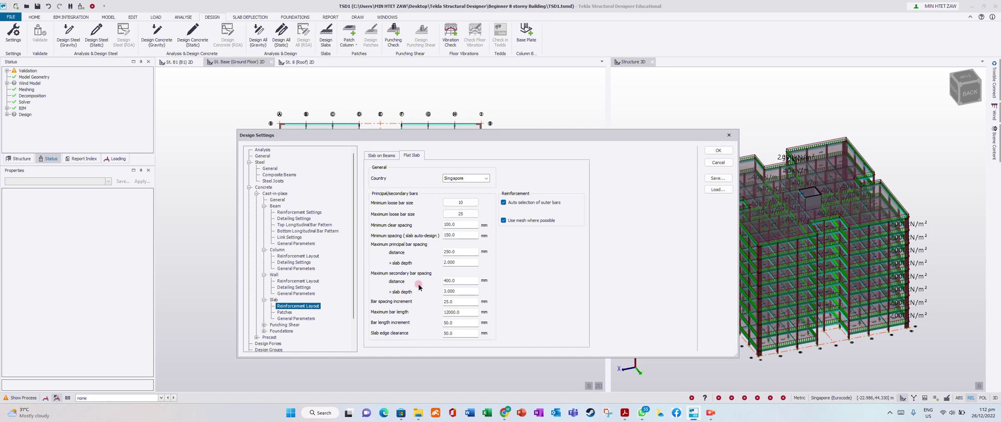
click(281, 314)
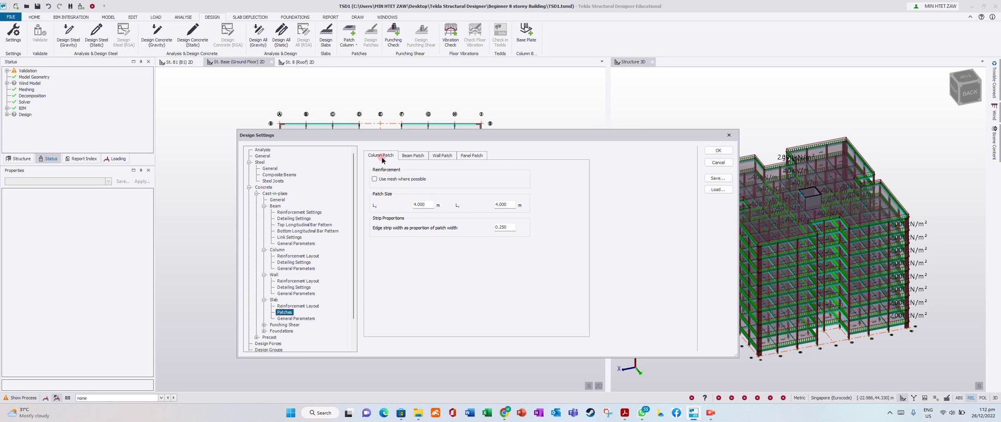
Check the column patch and beam patch sizes in the slab Patches settings
click(500, 205)
click(517, 218)
click(413, 155)
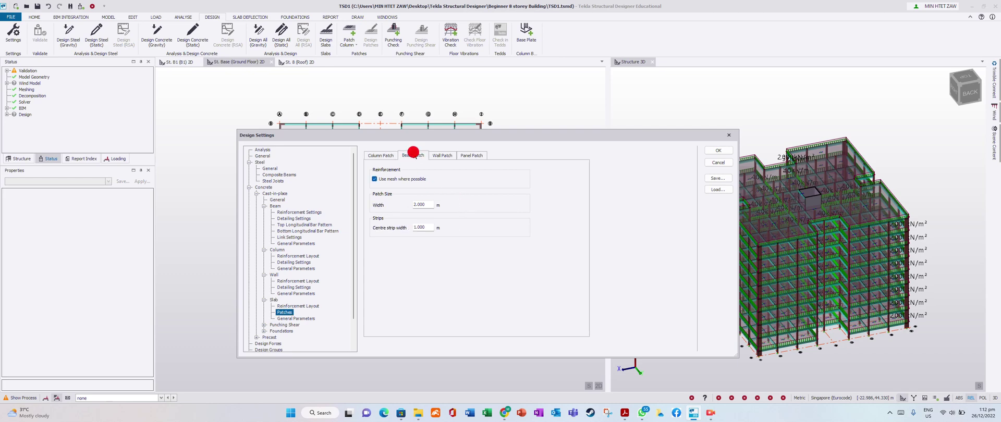
click(420, 227)
Check the wall and panel patch sizes, then accept and close Design Settings
click(440, 155)
click(409, 206)
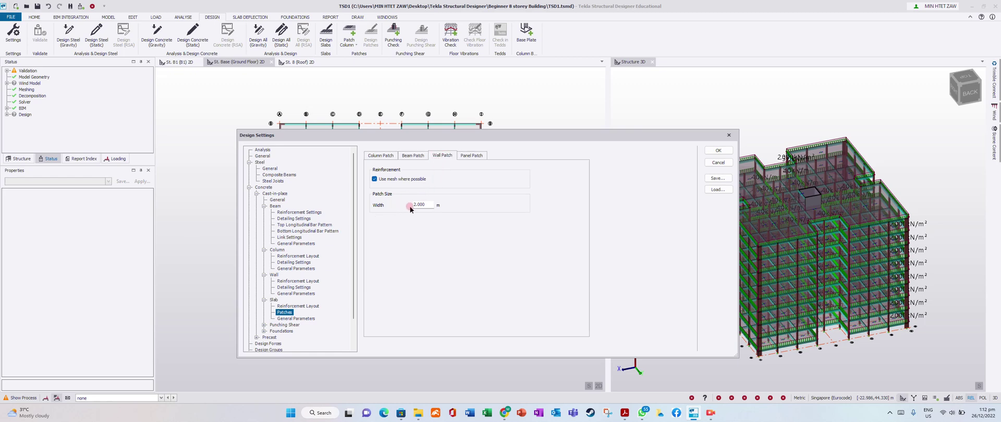
click(466, 157)
click(475, 157)
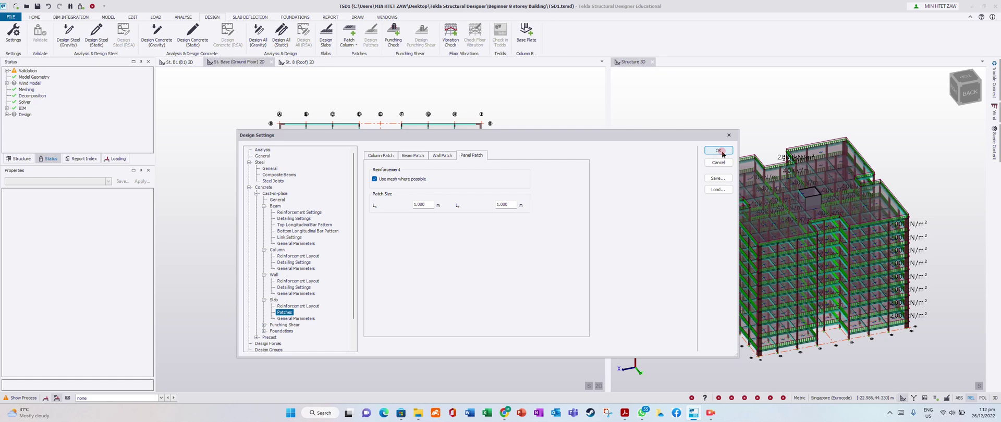
click(721, 153)
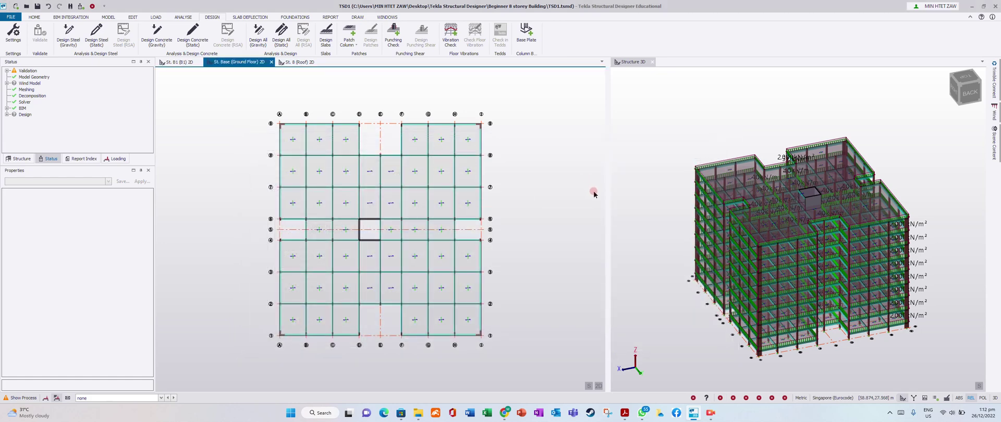